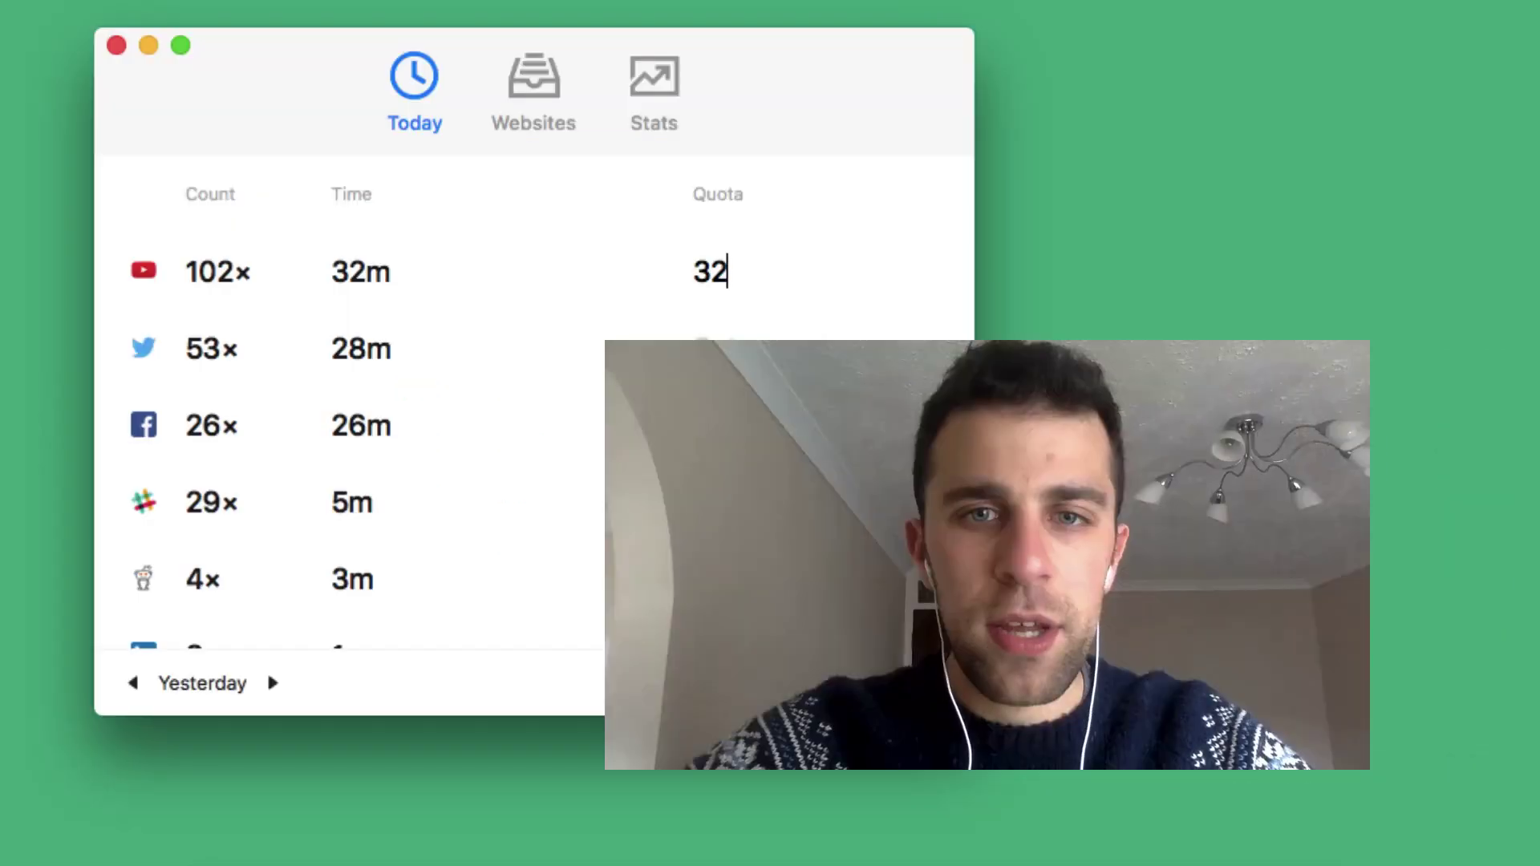
Step: Set YouTube's daily quota to 32m and replace it with 1h
type("m")
key("Return")
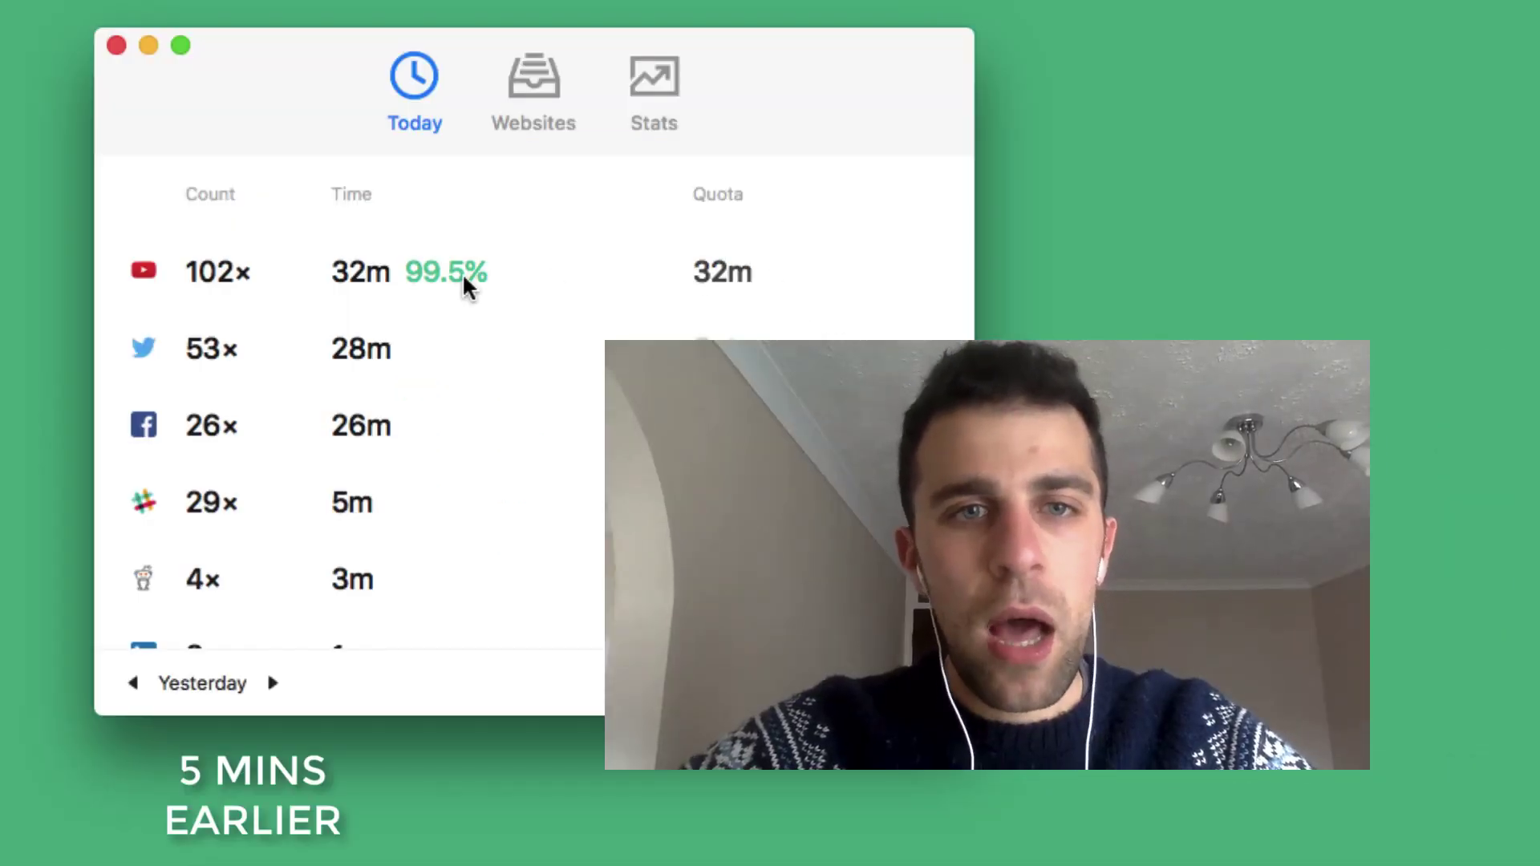
double_click(736, 273)
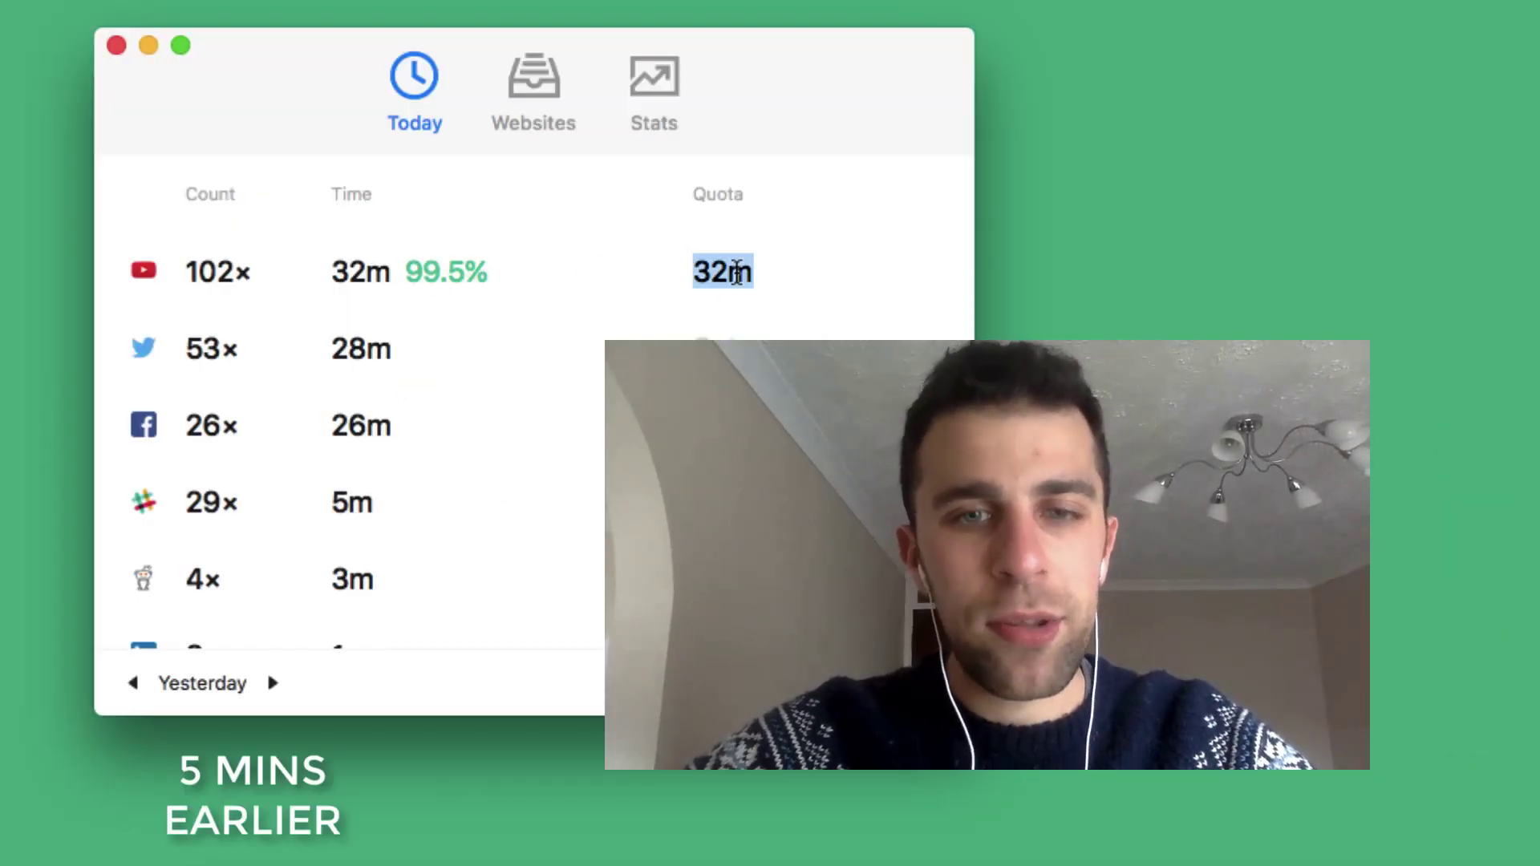
type("1hr")
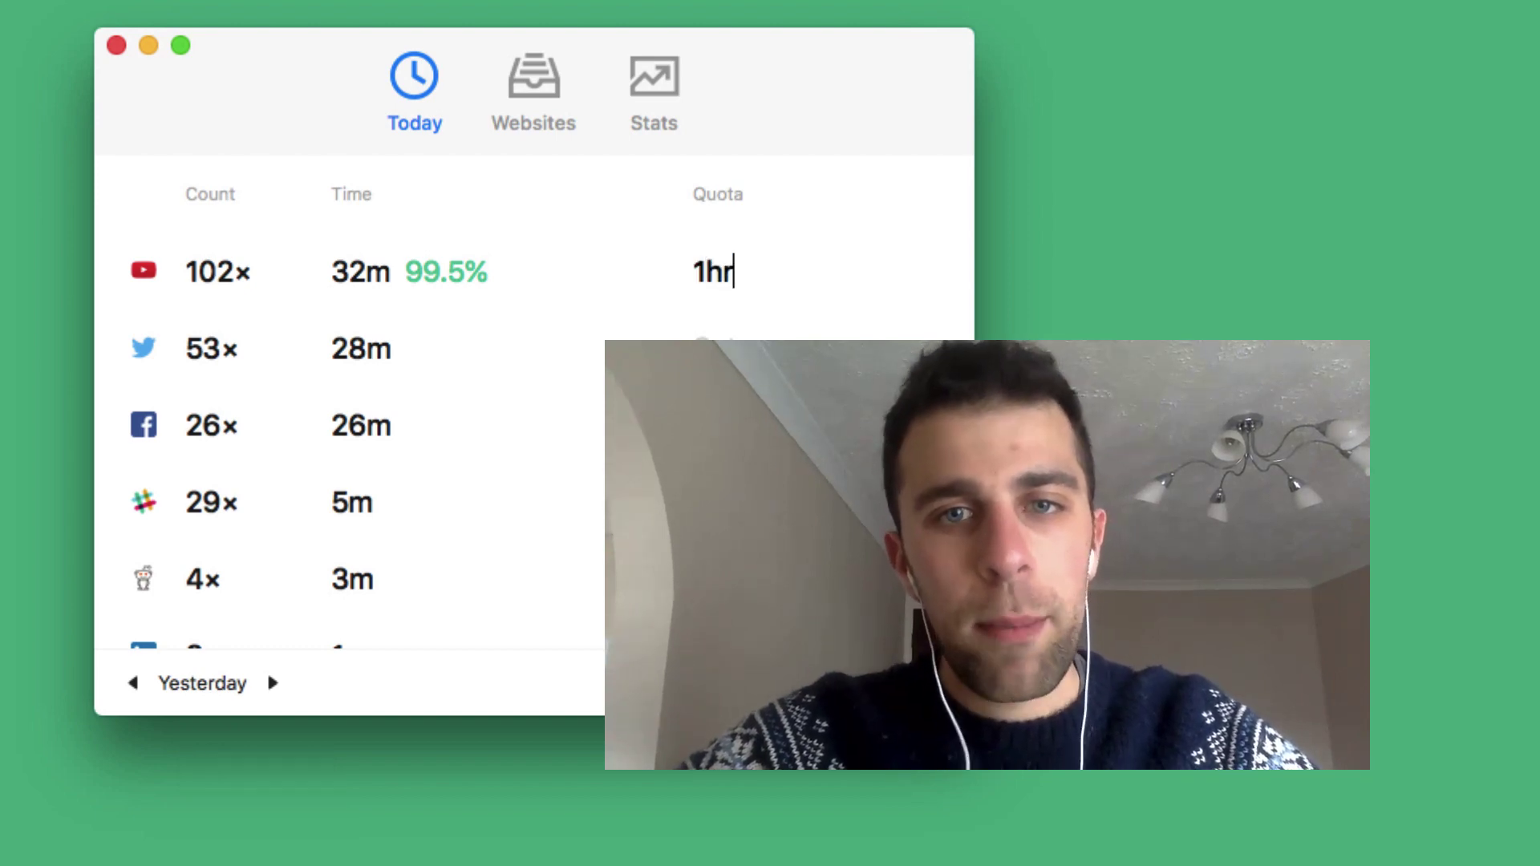
key("BackSpace")
key("BackSpace")
key("BackSpace")
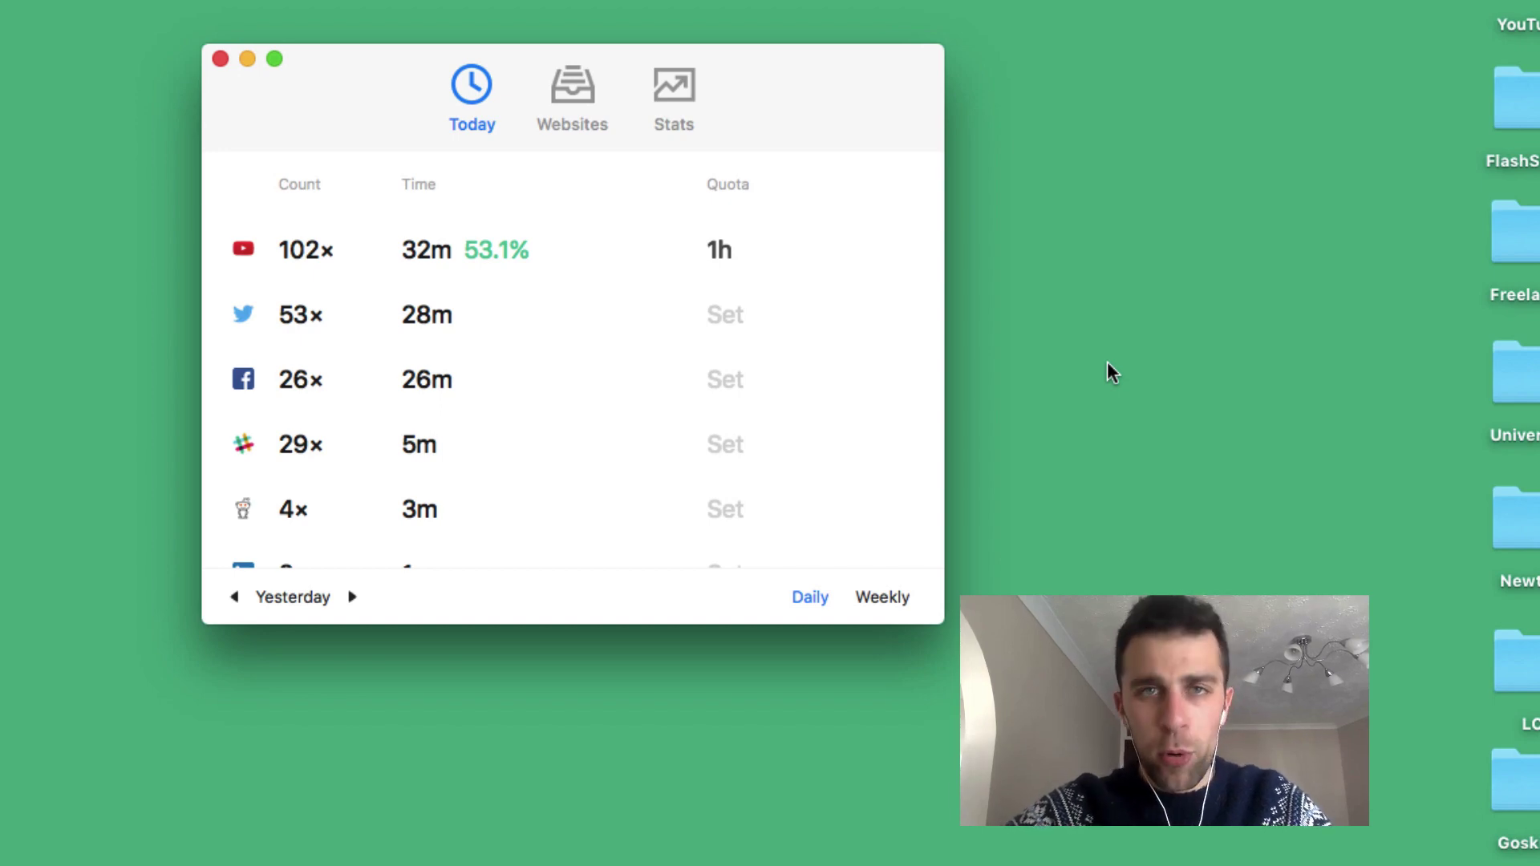
Step: Browse the pages of installed apps in Launchpad and return to the desktop
key("F4")
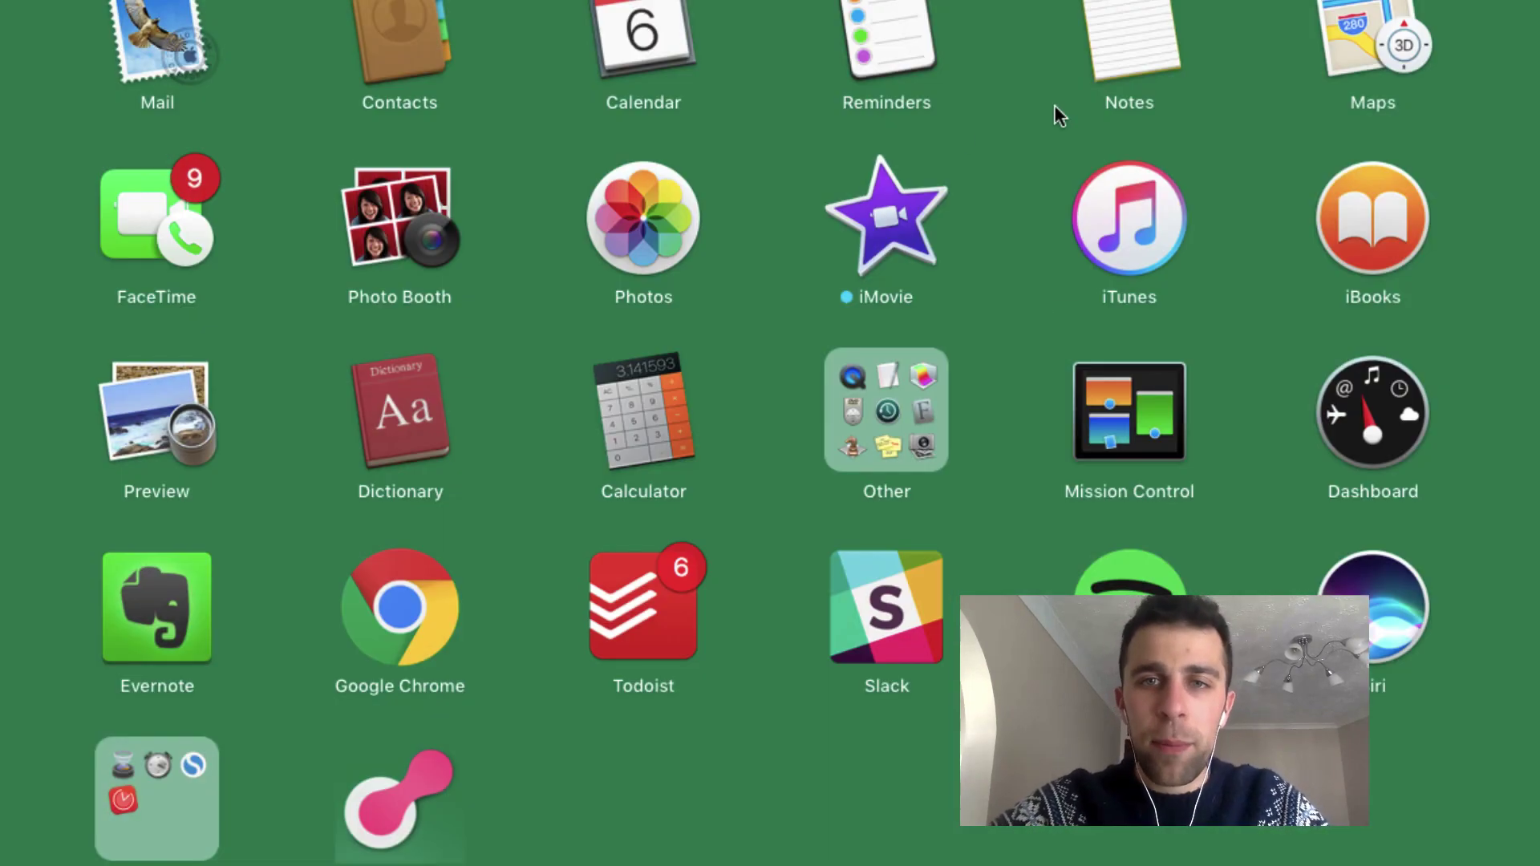
scroll(1054, 104, "right", 10)
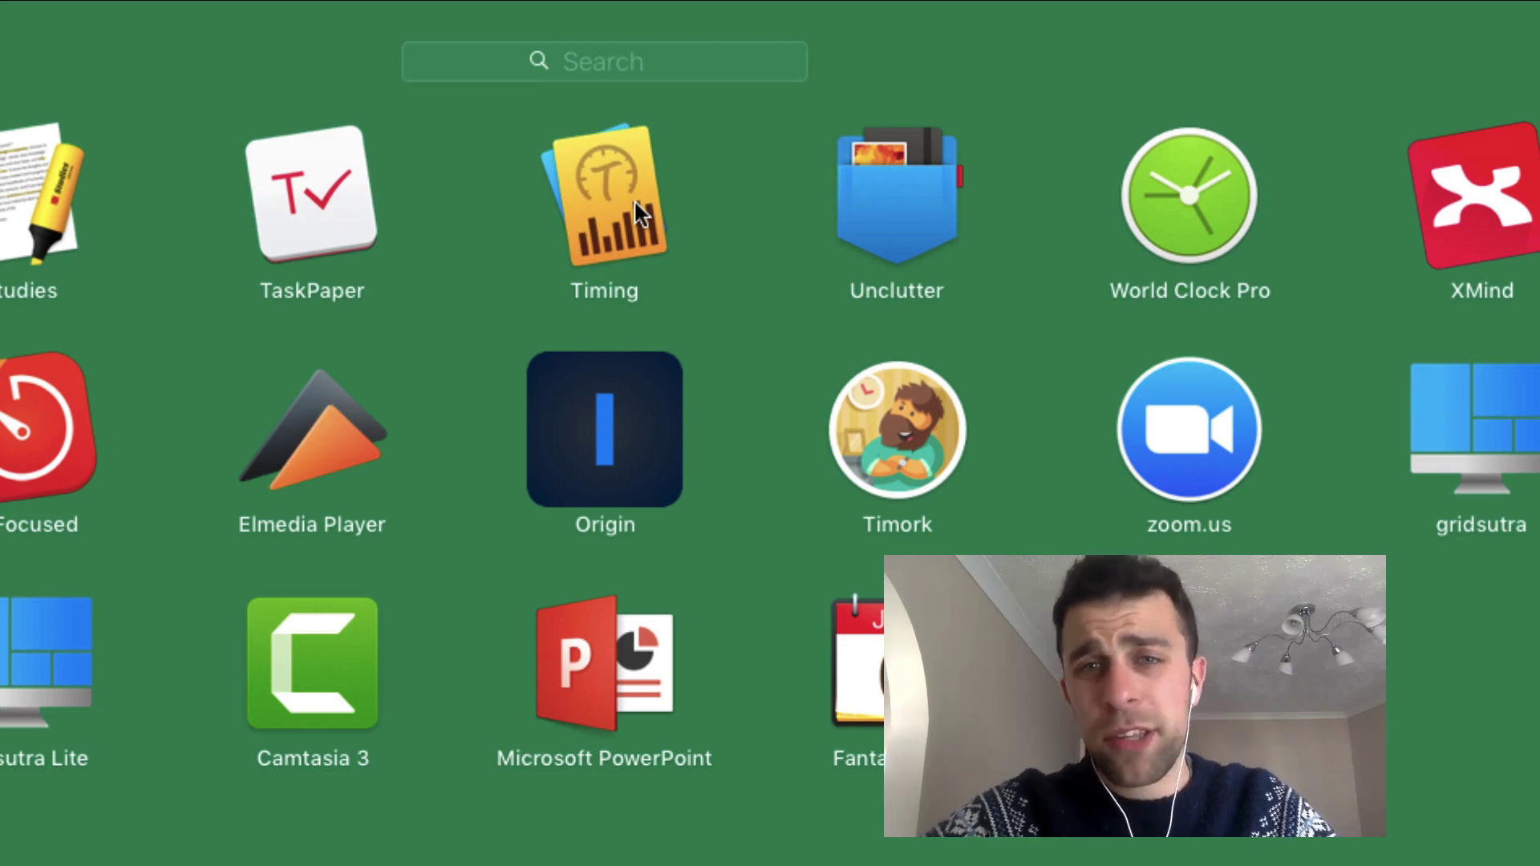
scroll(634, 199, "left", 2)
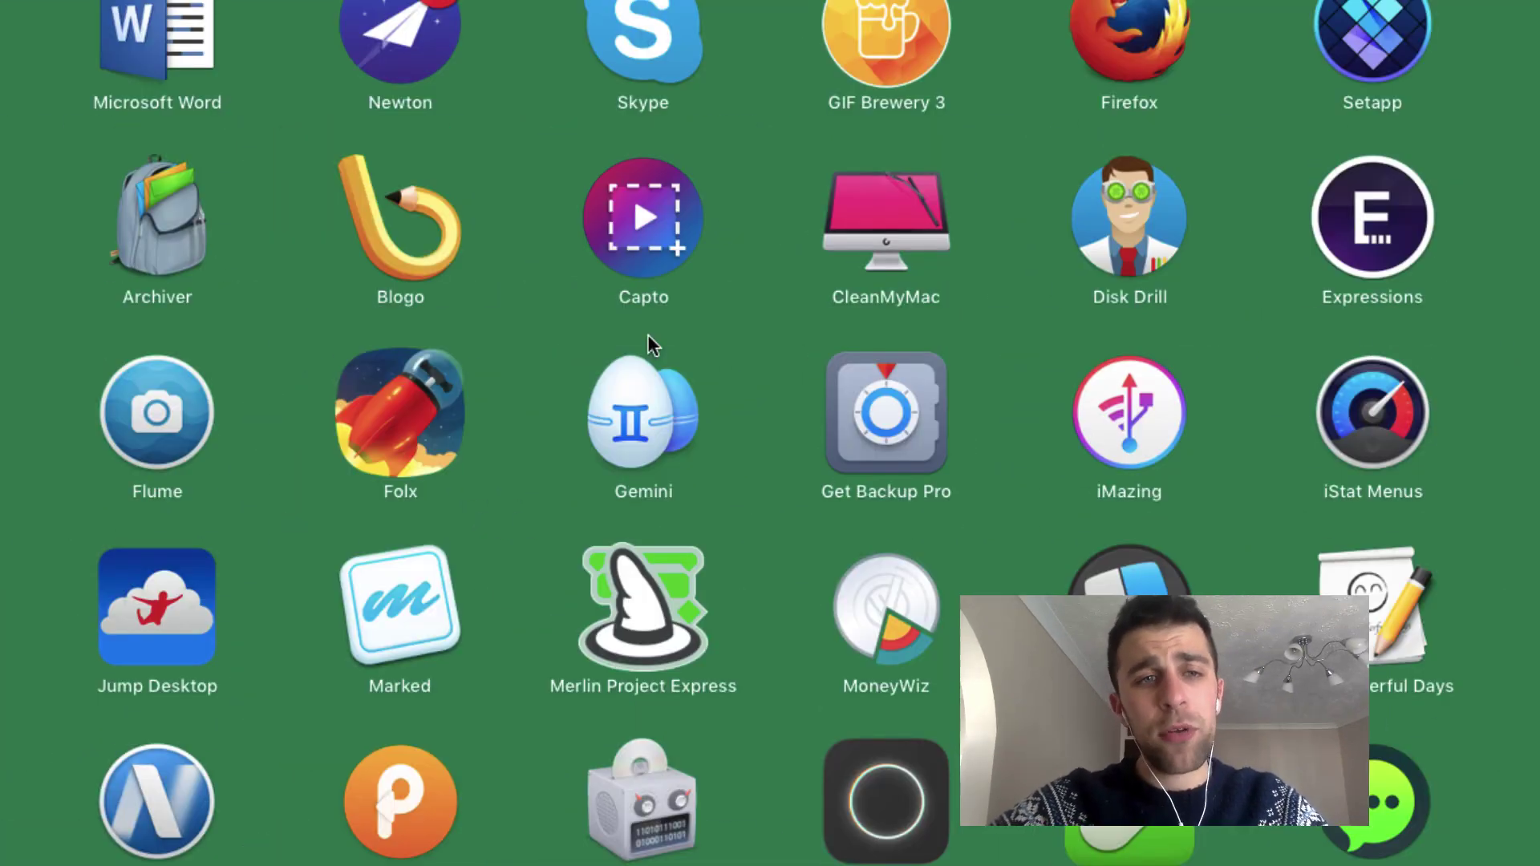
scroll(609, 568, "left", 2)
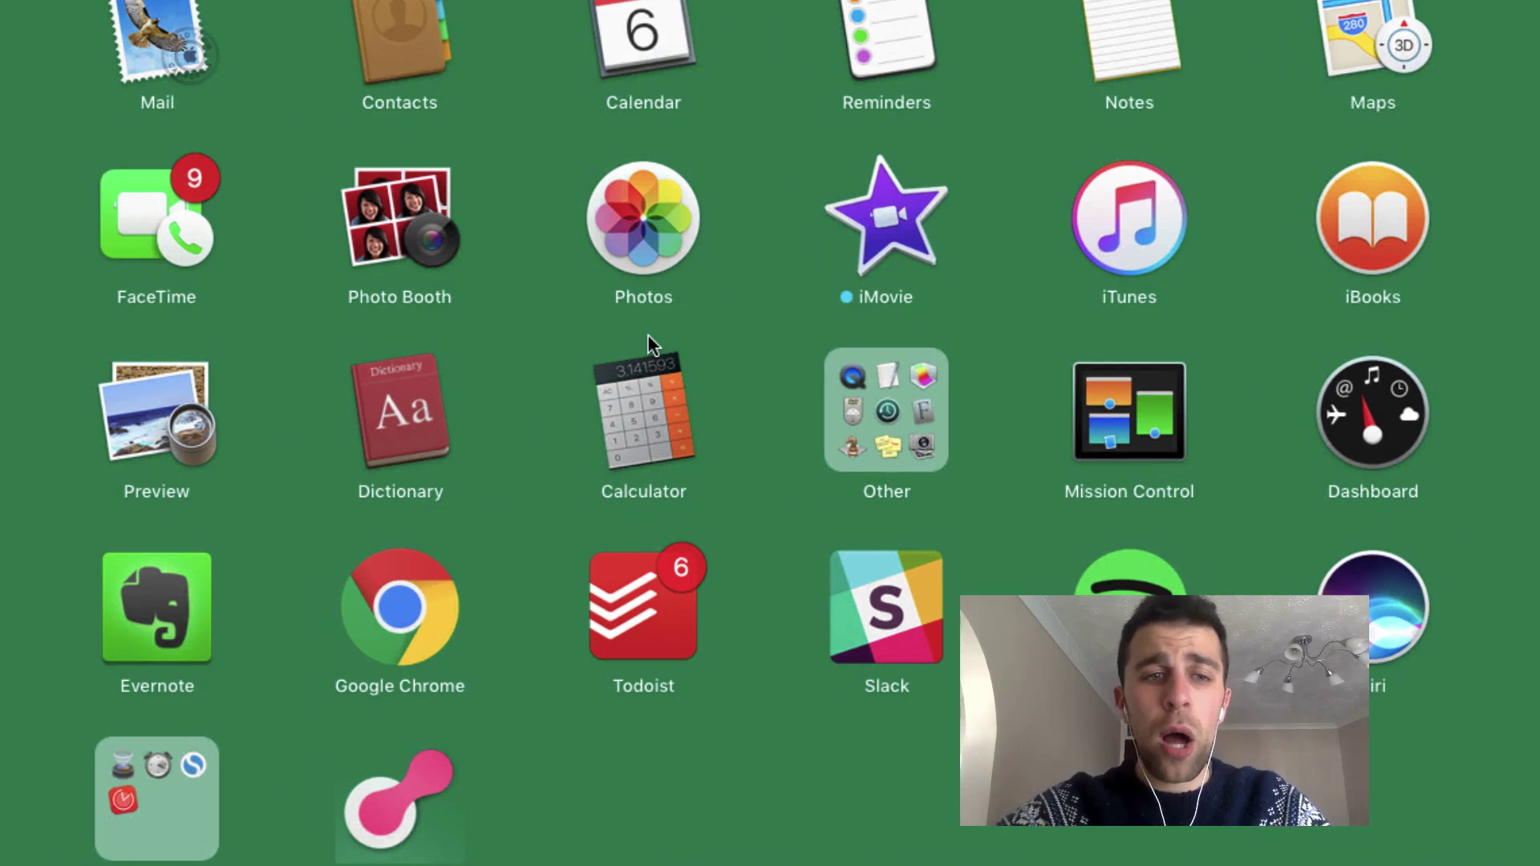
left_click(650, 340)
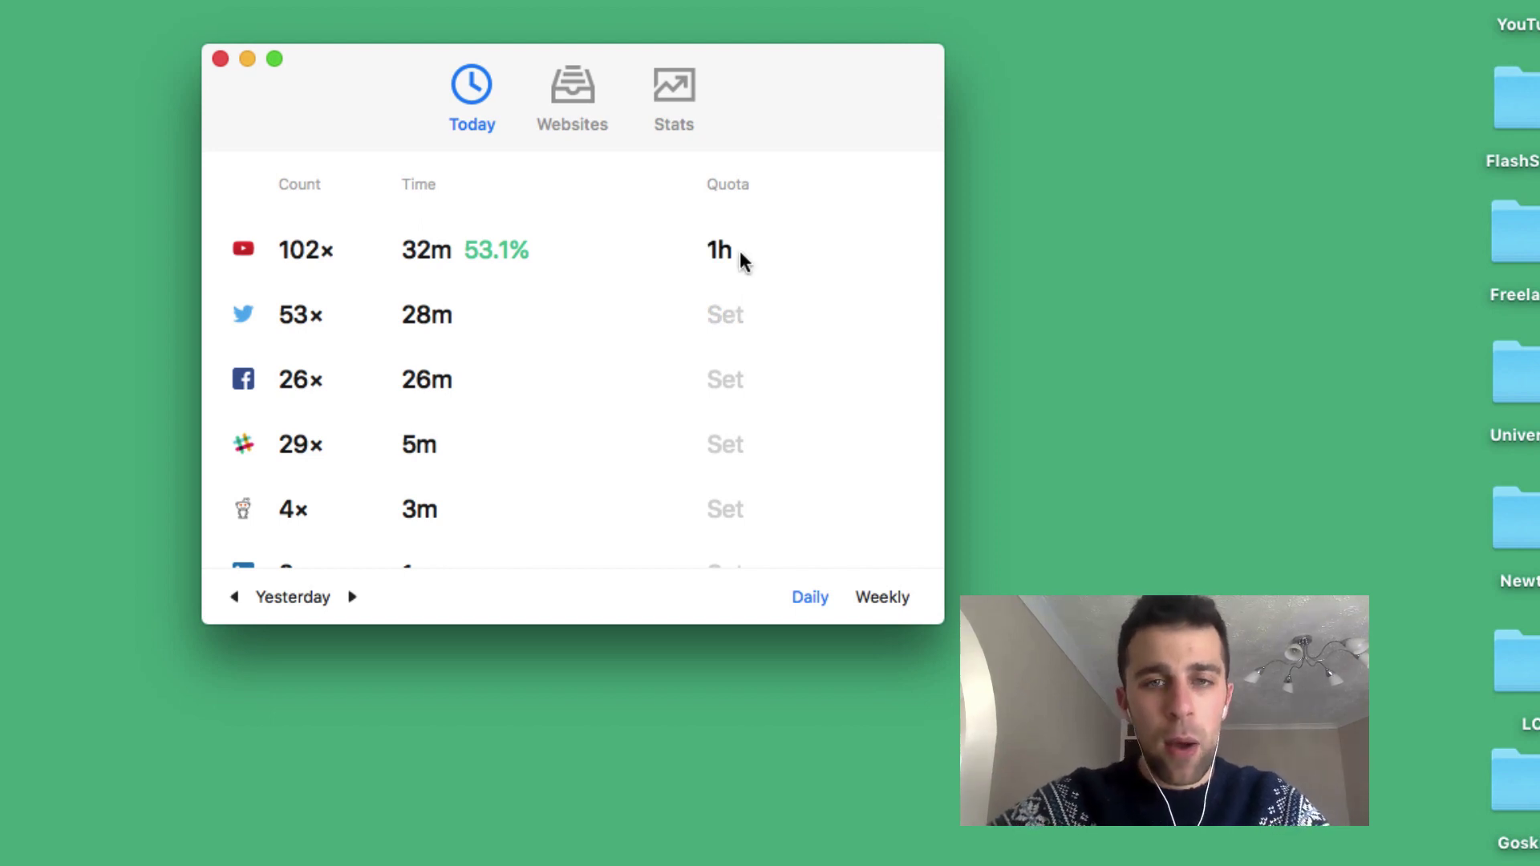
Step: Compare the daily website usage of today and yesterday, including YouTube's quota, and return to yesterday's list
left_click(352, 597)
left_click(234, 596)
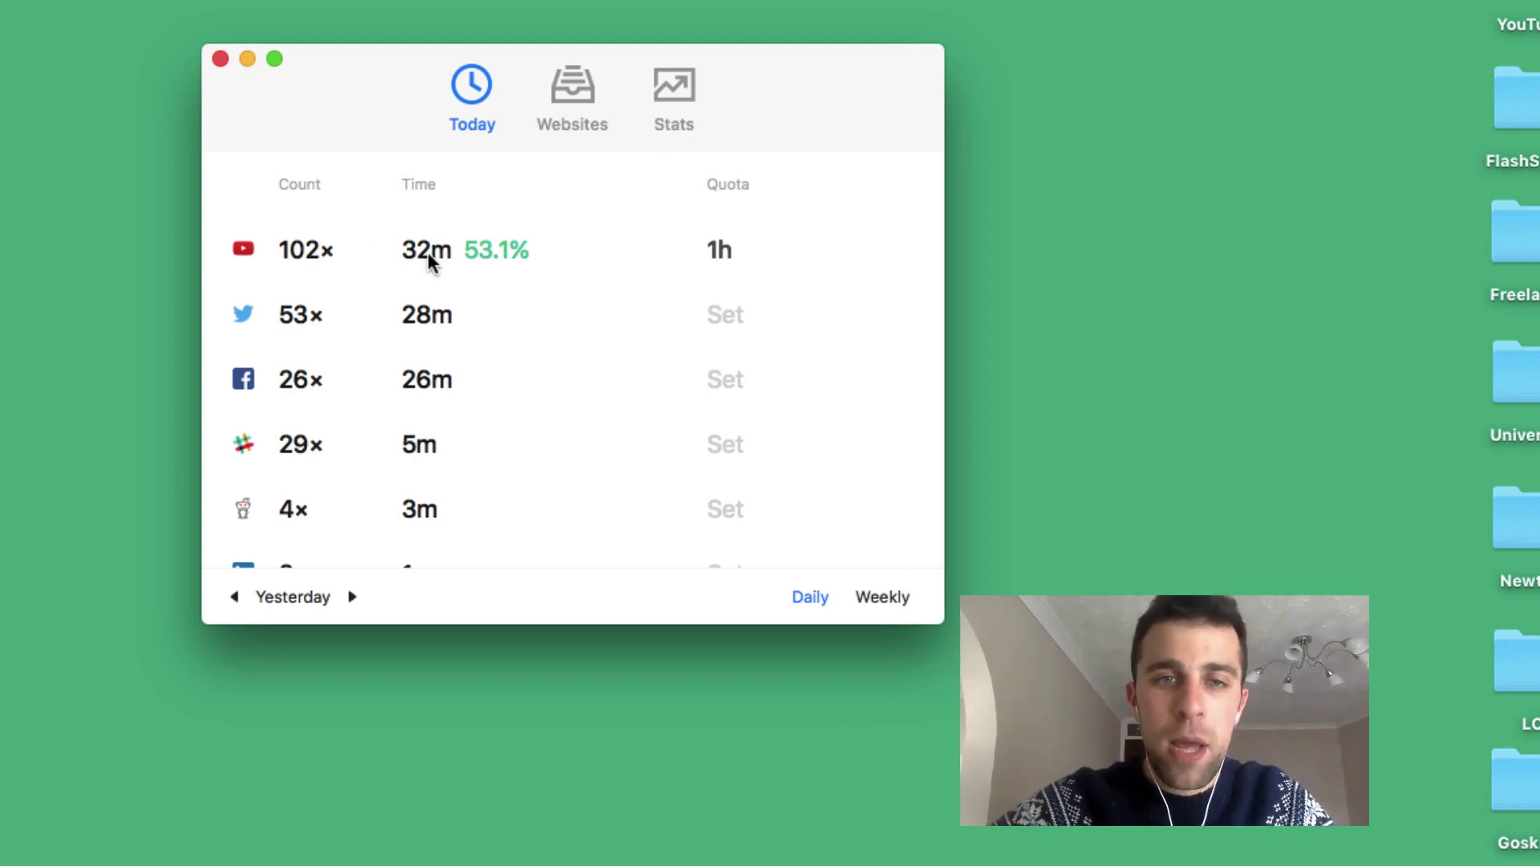
left_click(726, 244)
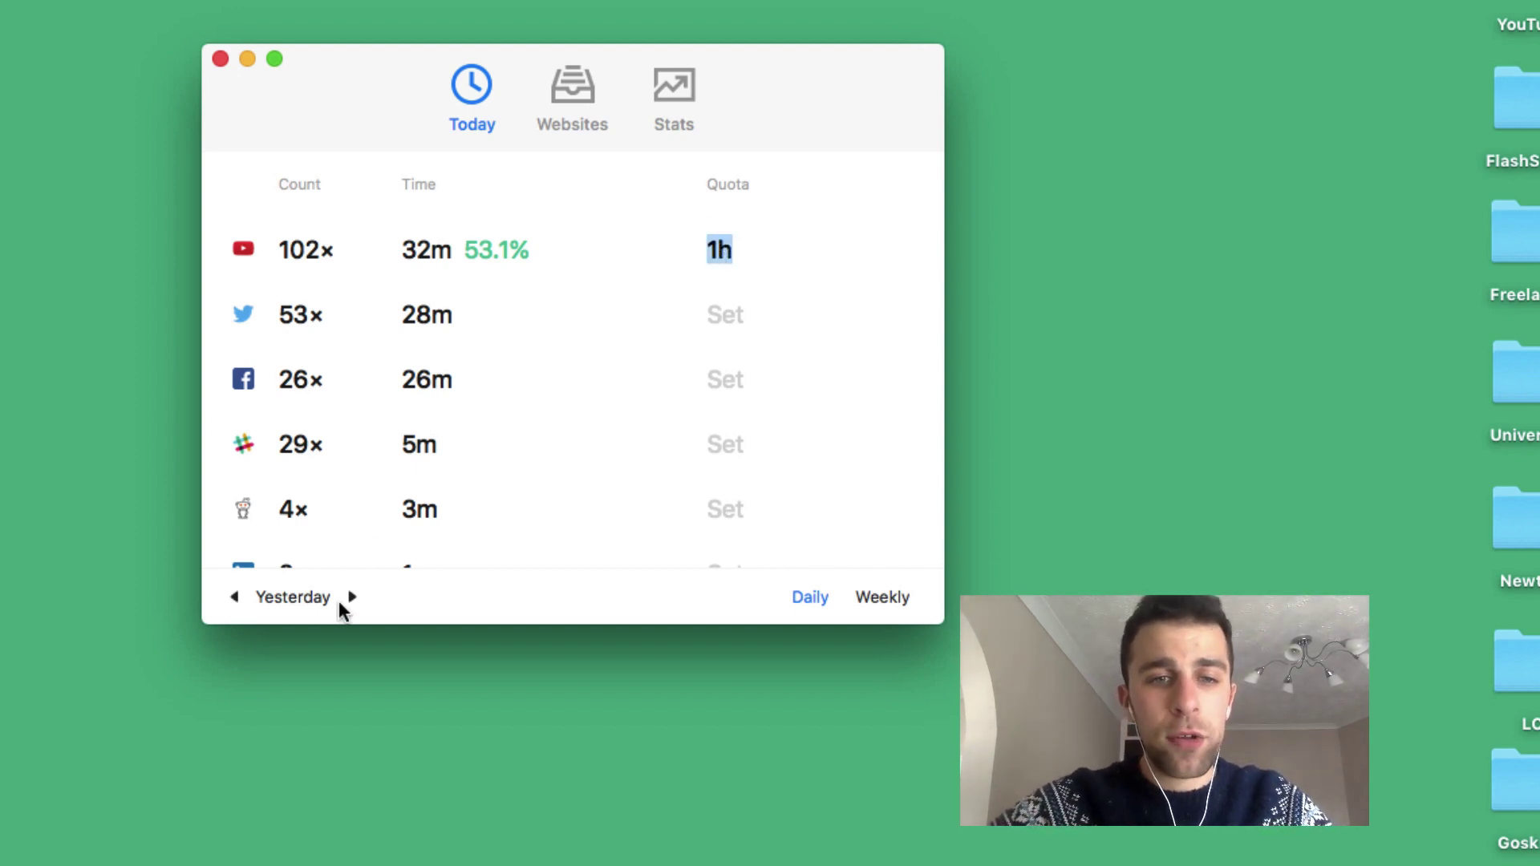
left_click(351, 597)
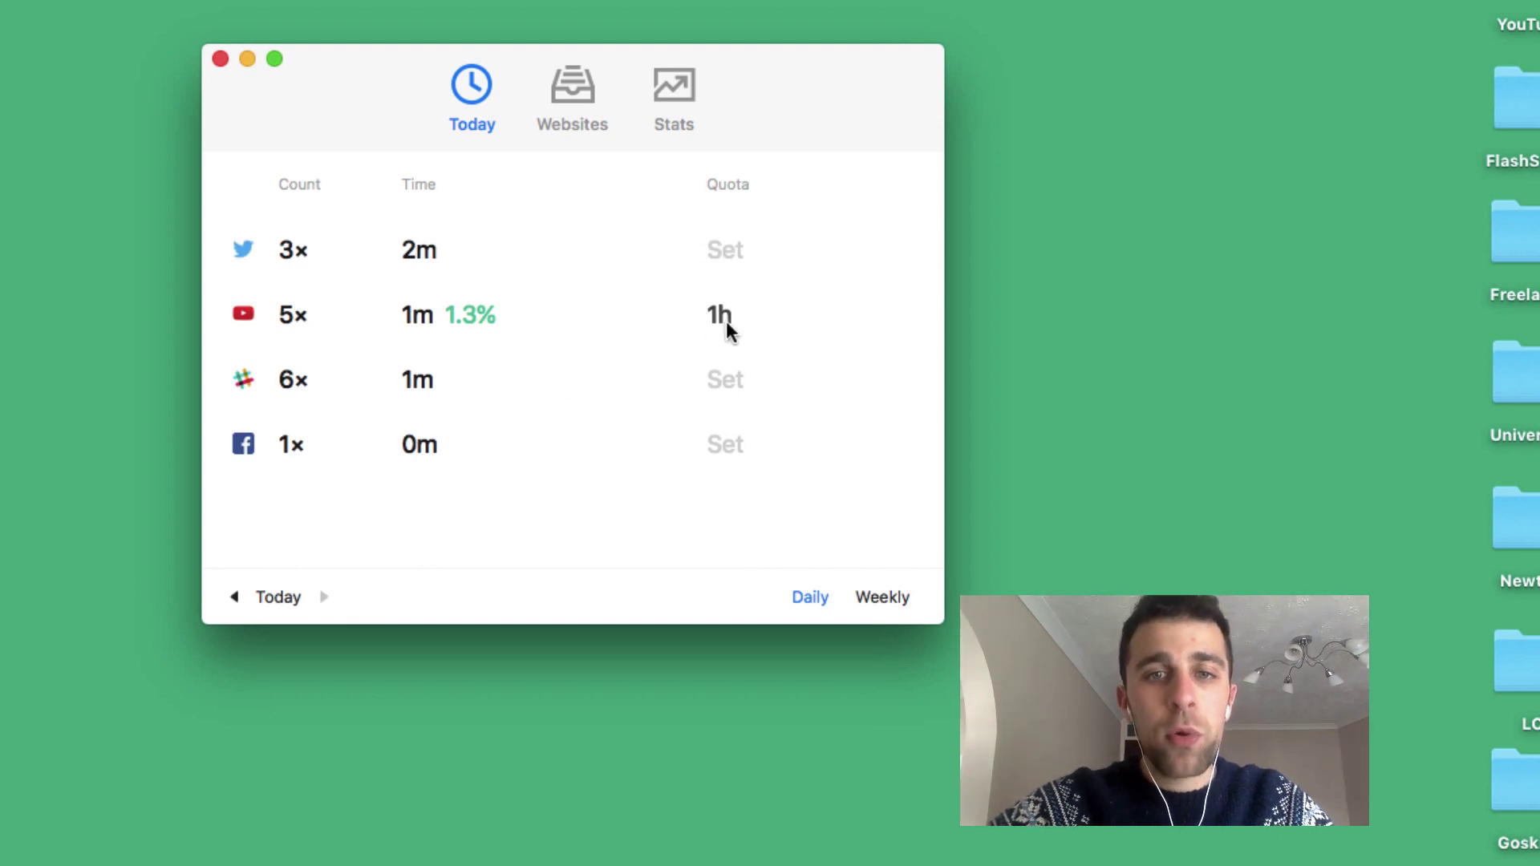
left_click(236, 595)
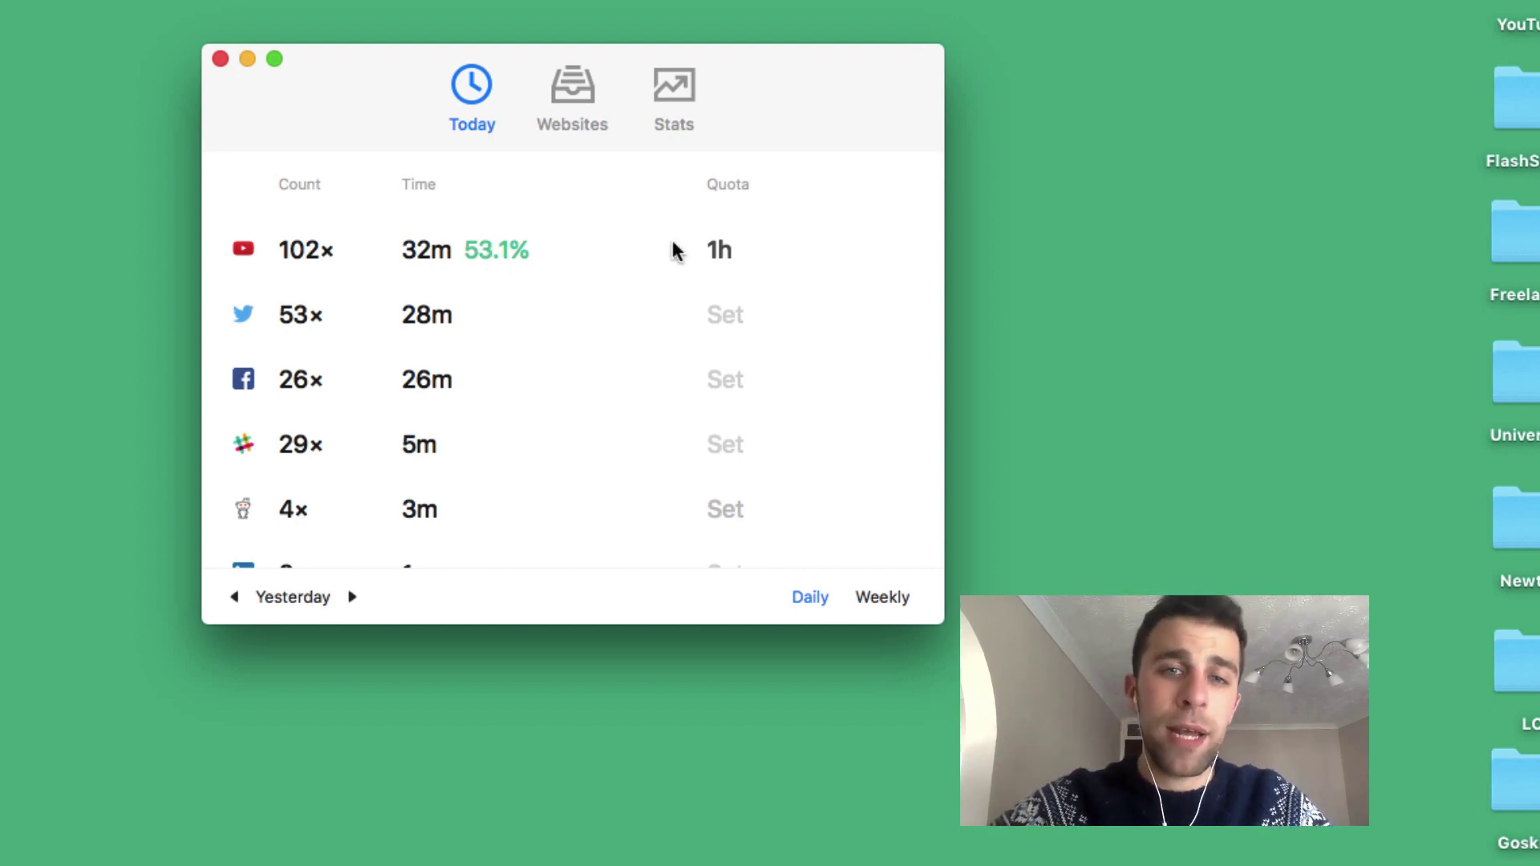
Step: Set YouTube's daily quota to 23m in yesterday's usage list
left_click(719, 242)
type("23m")
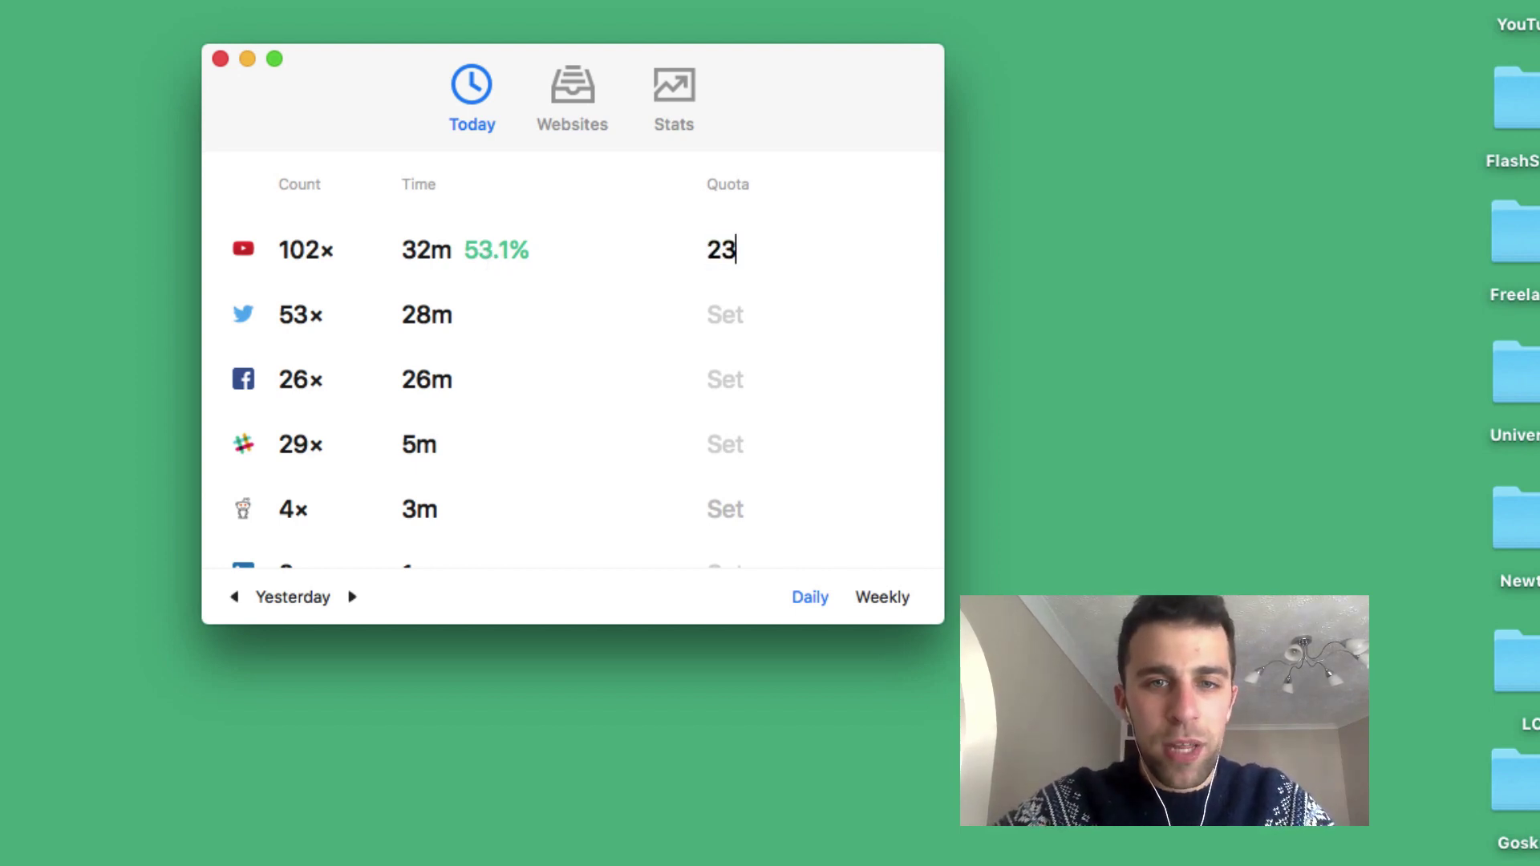
key("Return")
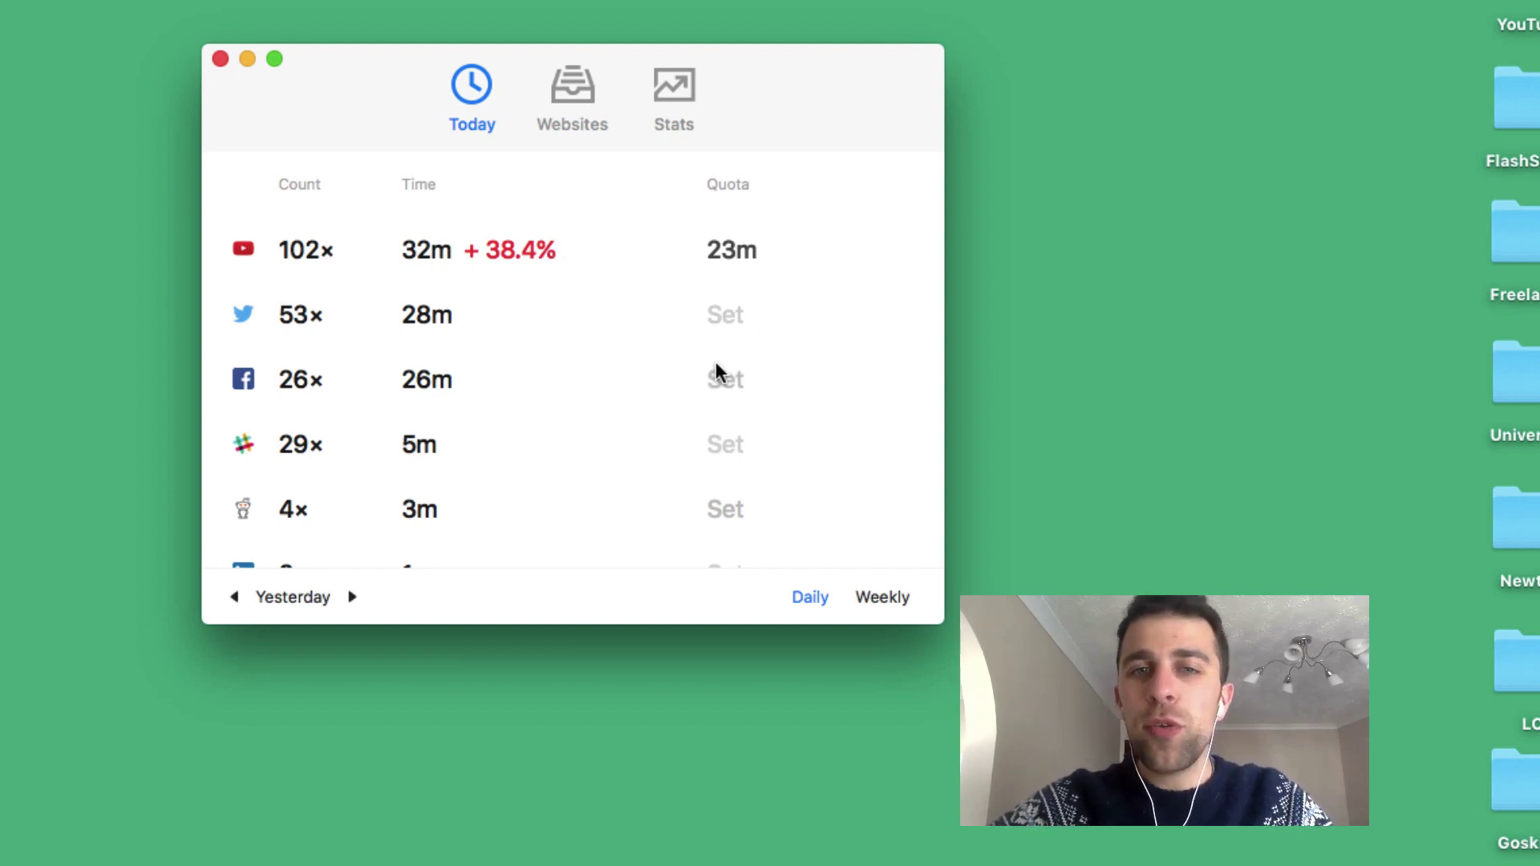
scroll(715, 368, "down", 5)
scroll(714, 368, "up", 5)
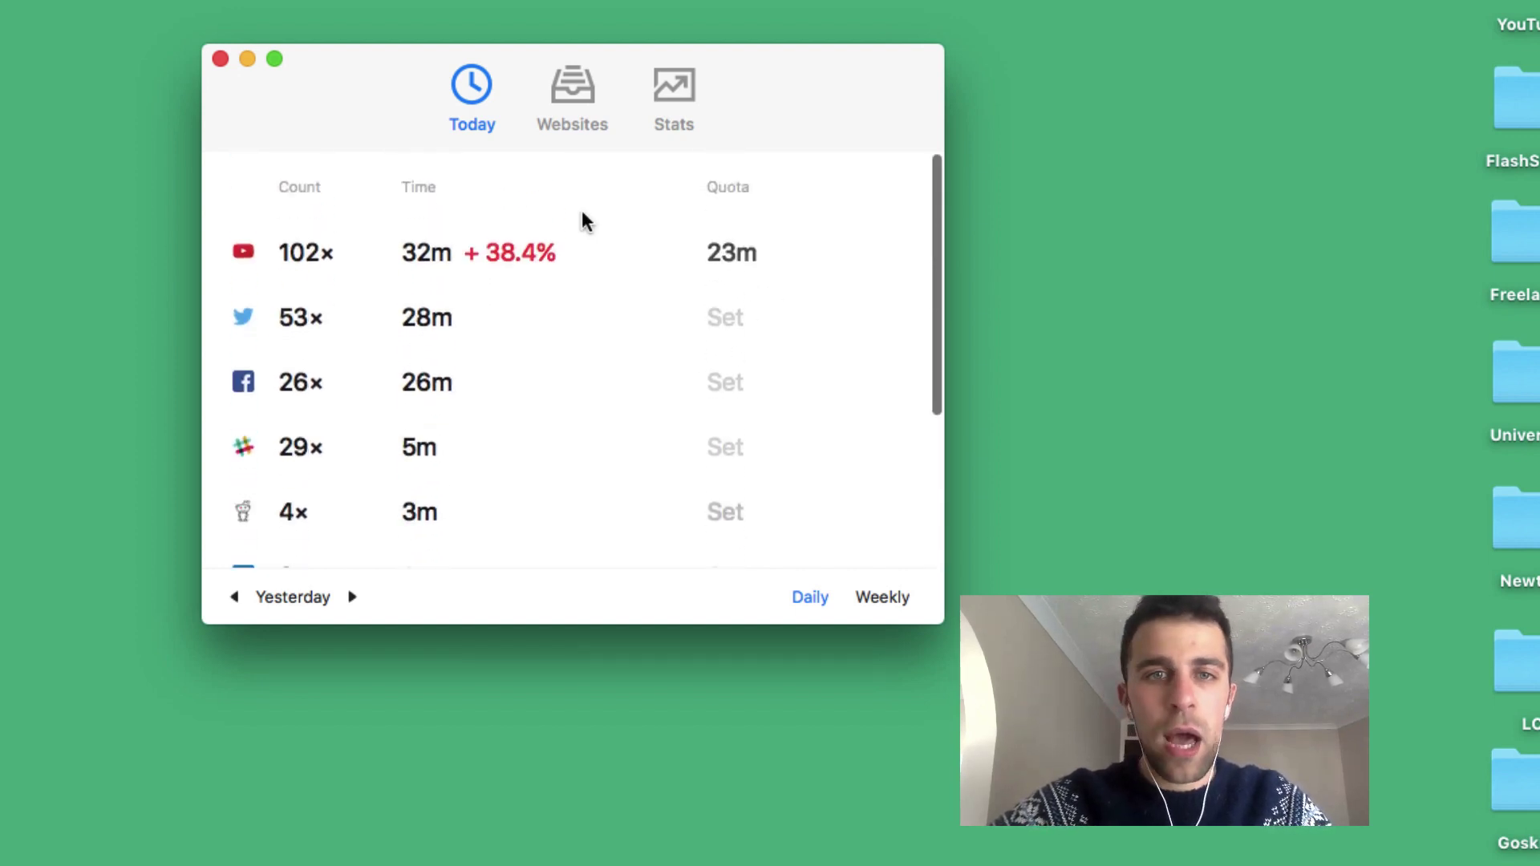
Step: Review the list of tracked websites and inspect the form for adding a website, without adding one
left_click(573, 88)
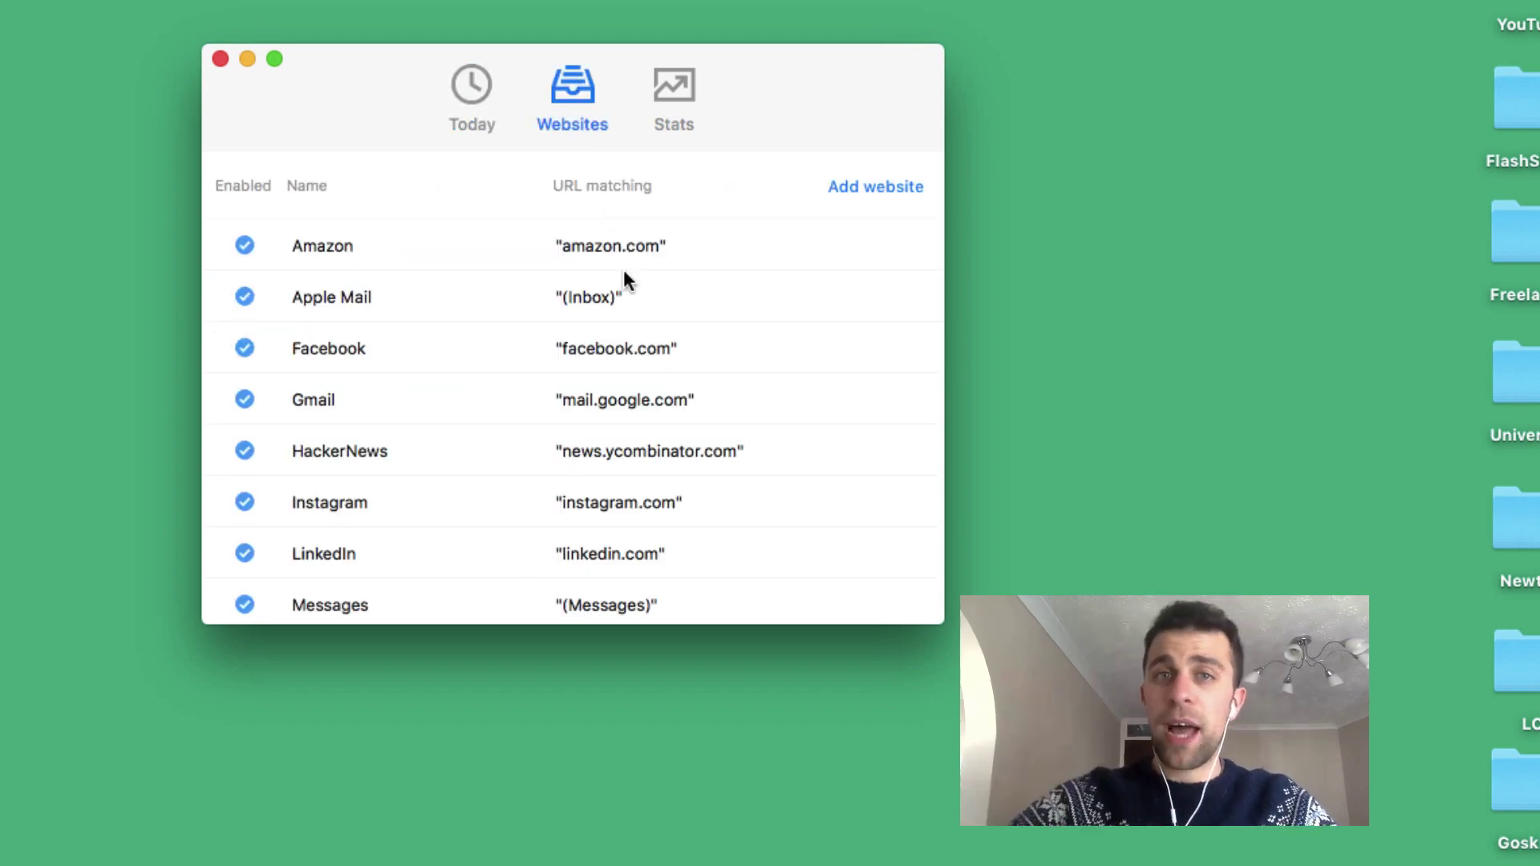
scroll(616, 385, "down", 8)
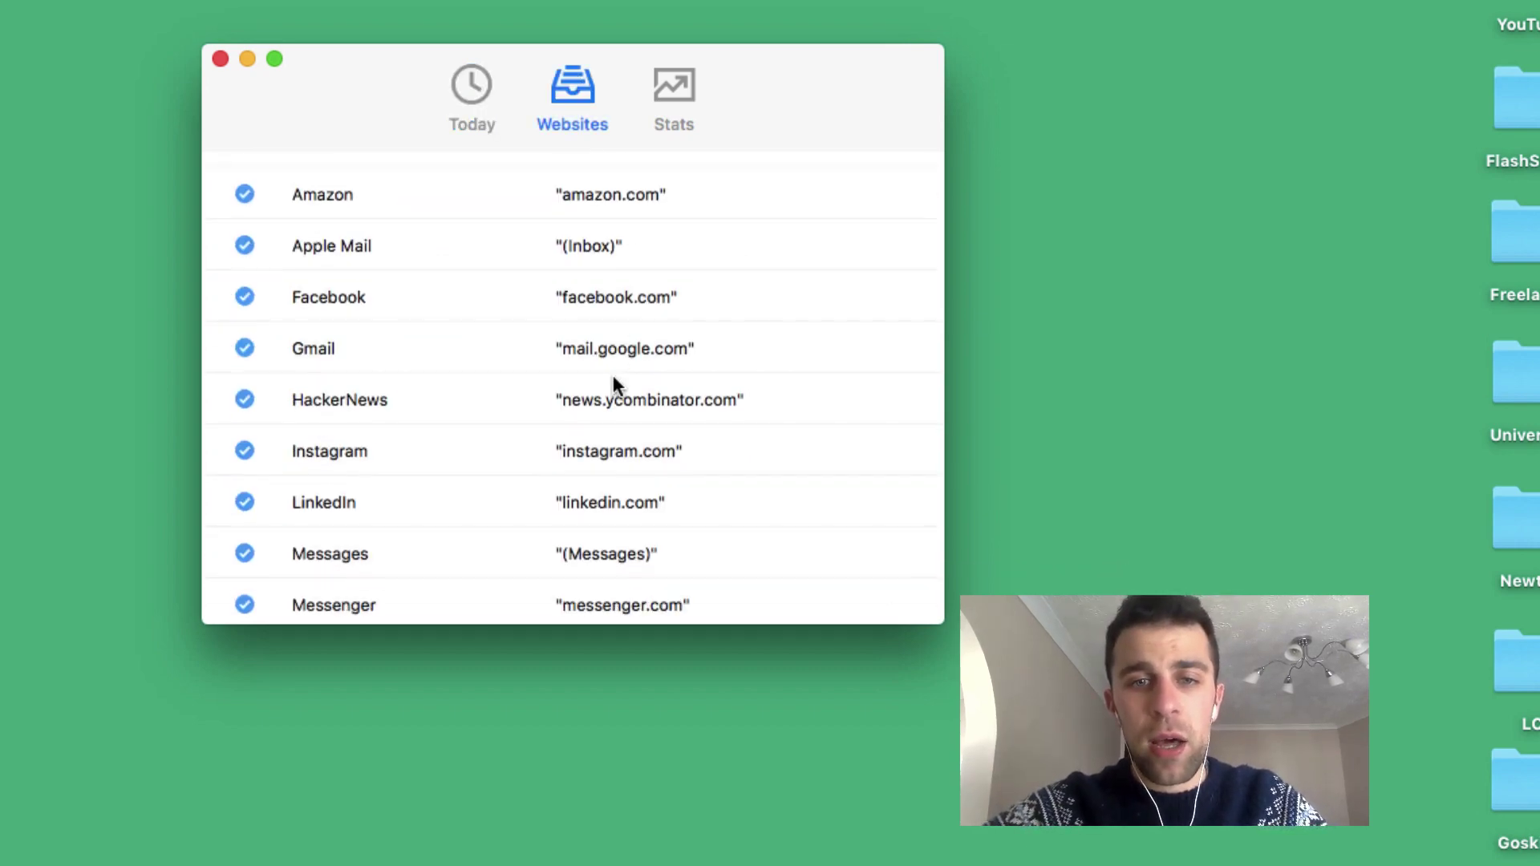
scroll(613, 374, "up", 8)
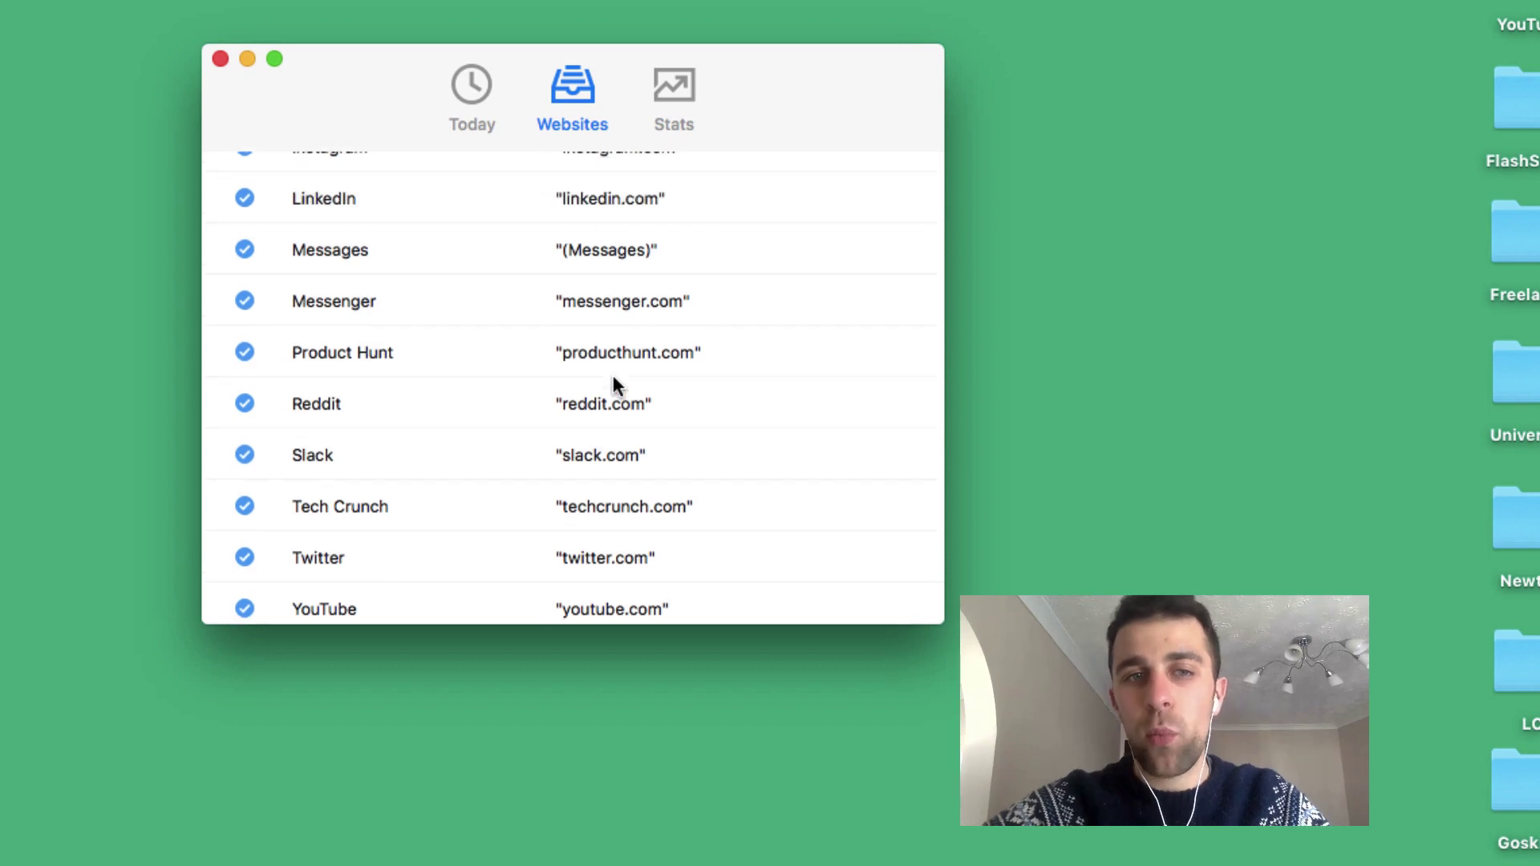
left_click(868, 187)
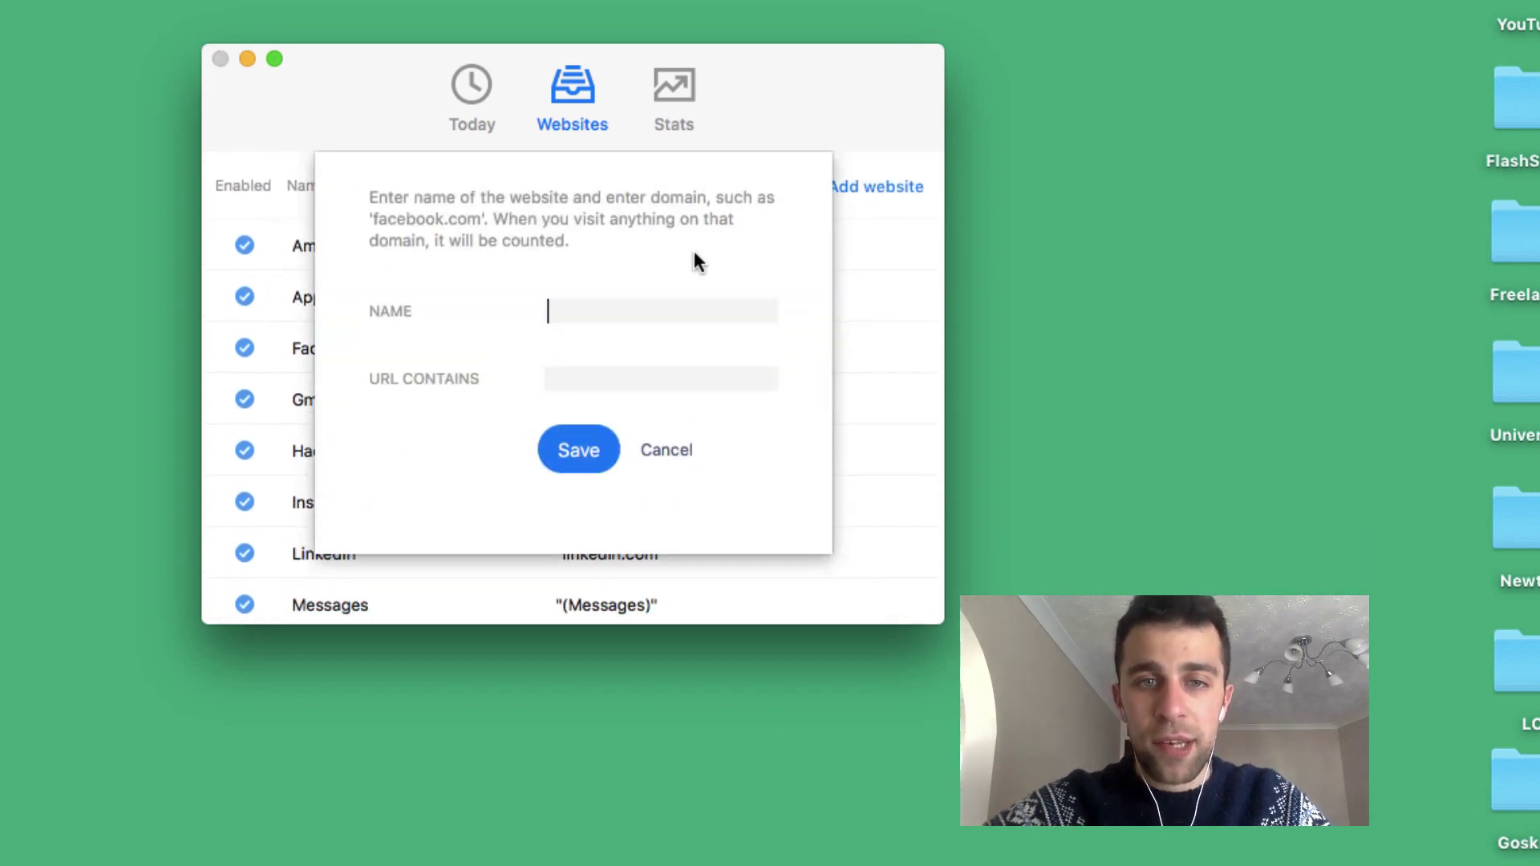
left_click(675, 449)
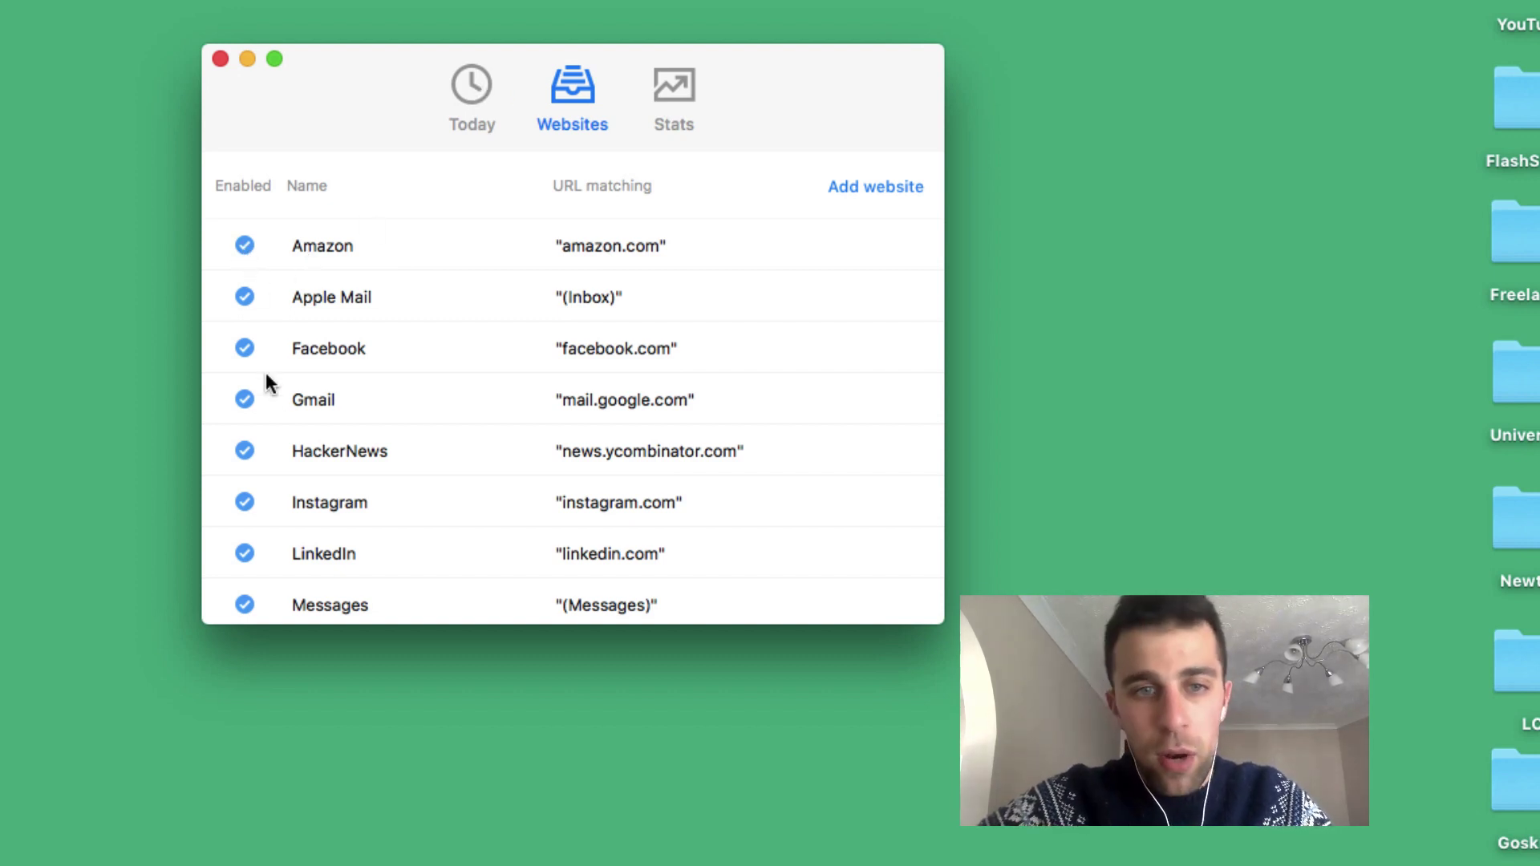
Step: Examine which websites and apps are enabled for tracking, down to iTunes, and their URL matching rules
scroll(275, 412, "down", 8)
scroll(275, 412, "down", 1)
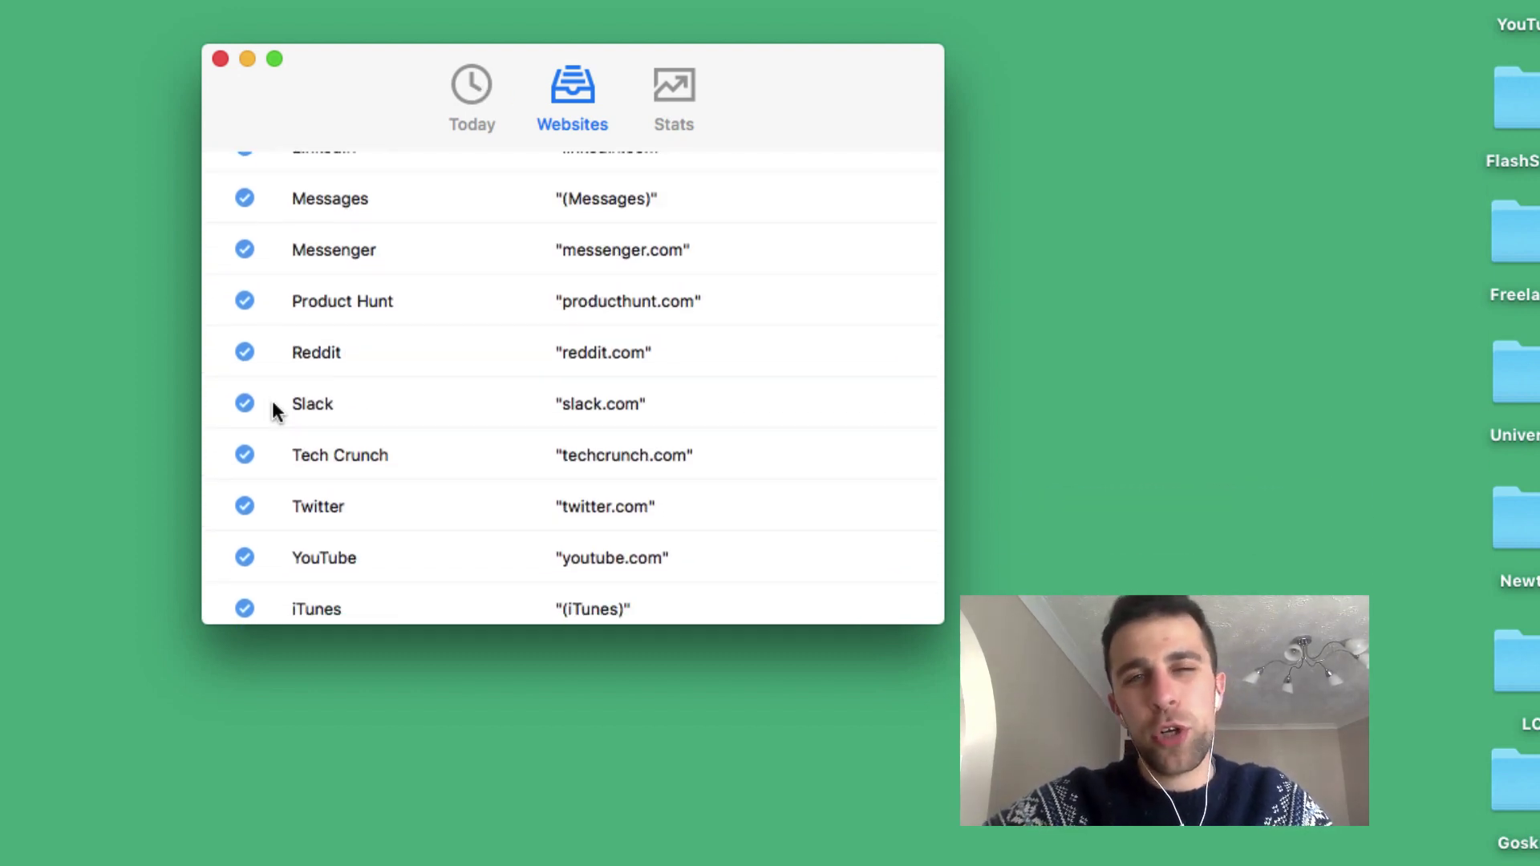
scroll(275, 410, "down", 1)
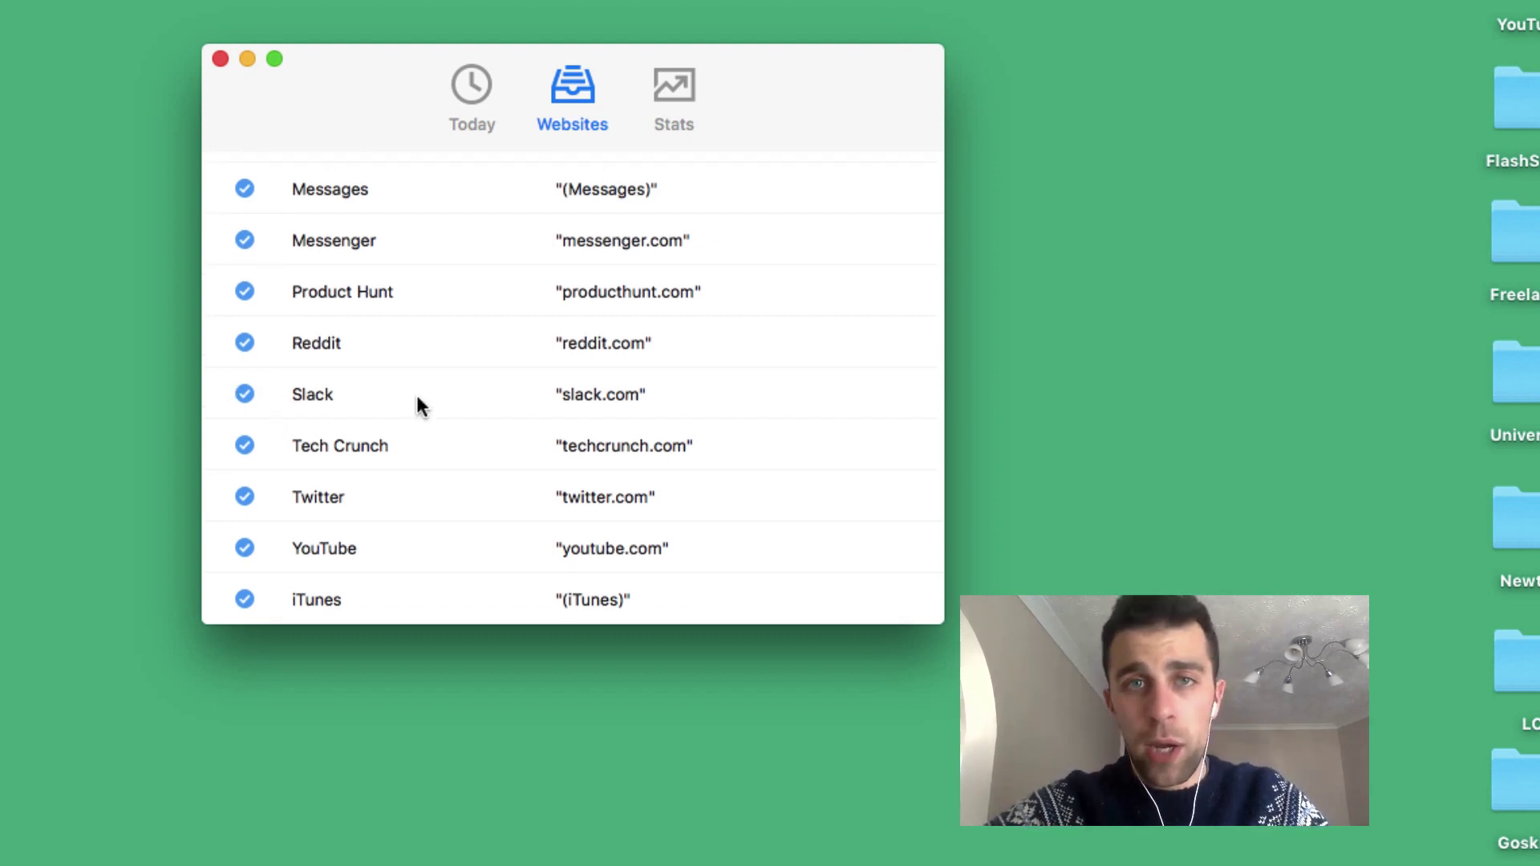
scroll(318, 401, "up", 4)
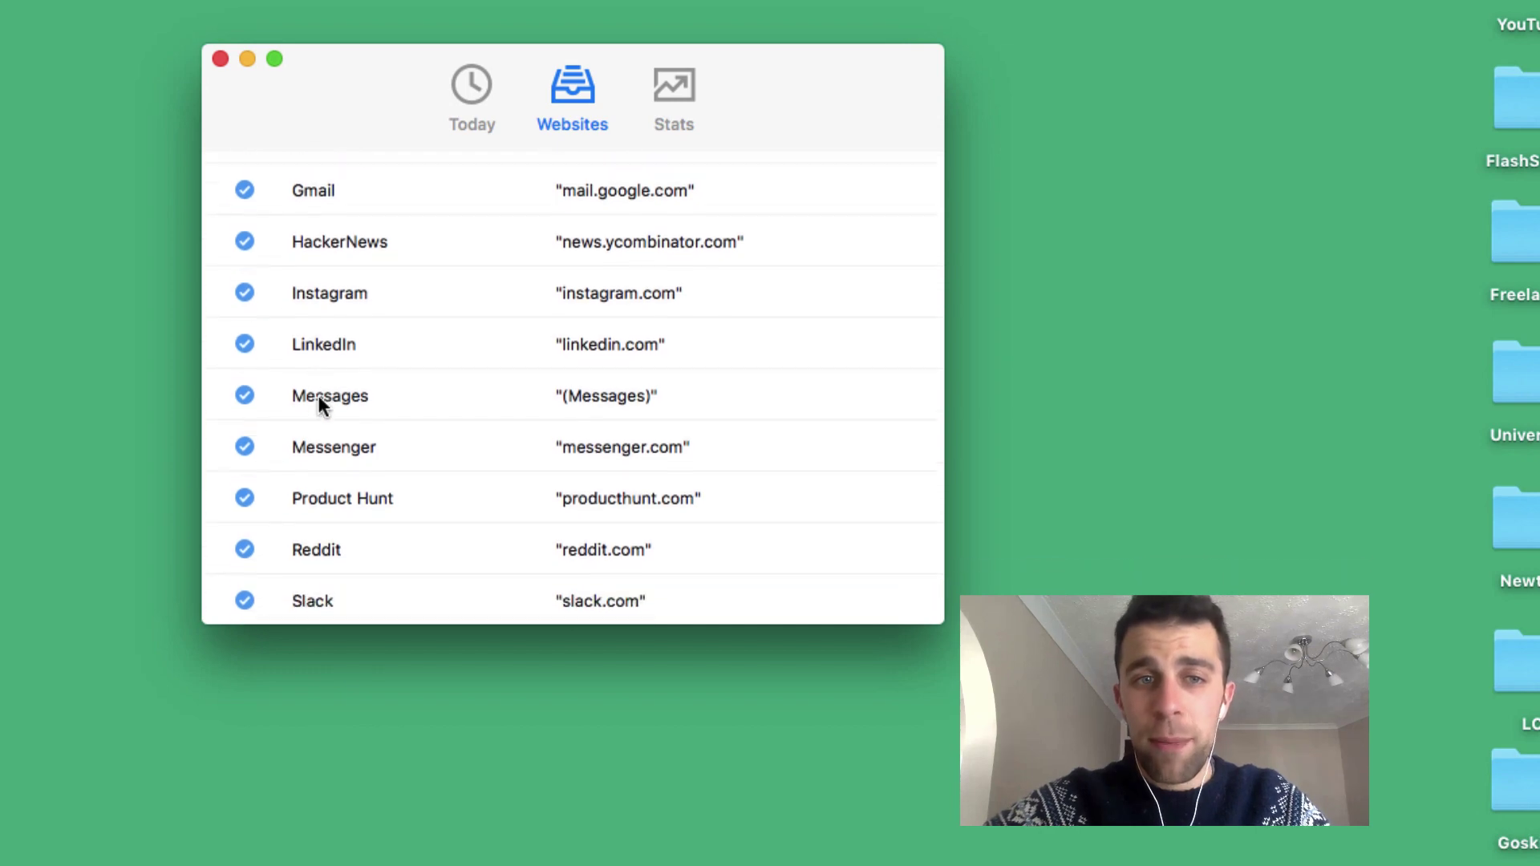
scroll(317, 394, "down", 4)
scroll(491, 384, "up", 8)
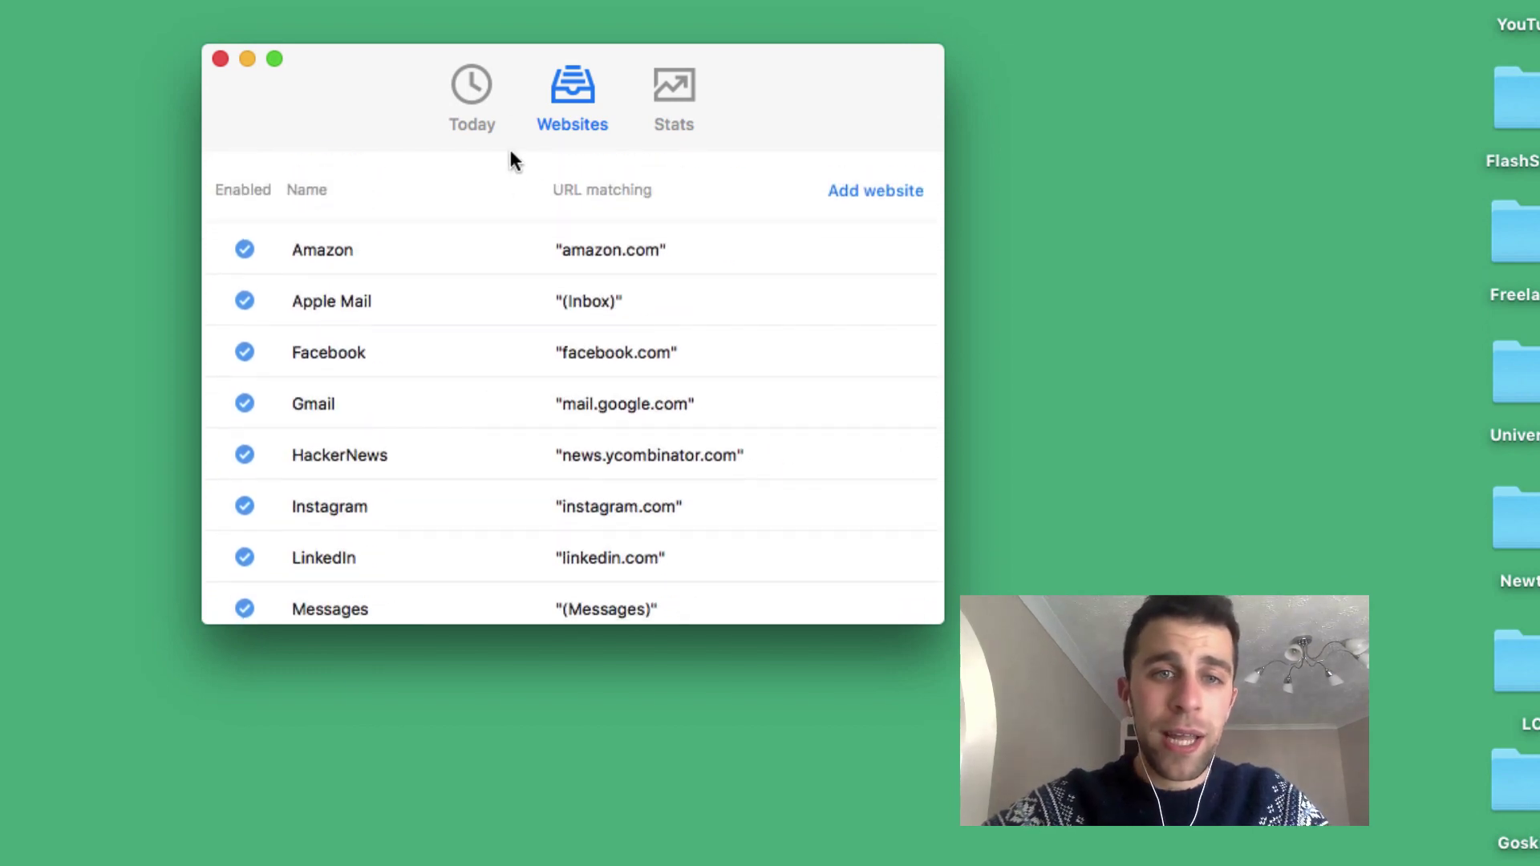
Step: Switch the usage overview to weekly totals
left_click(481, 94)
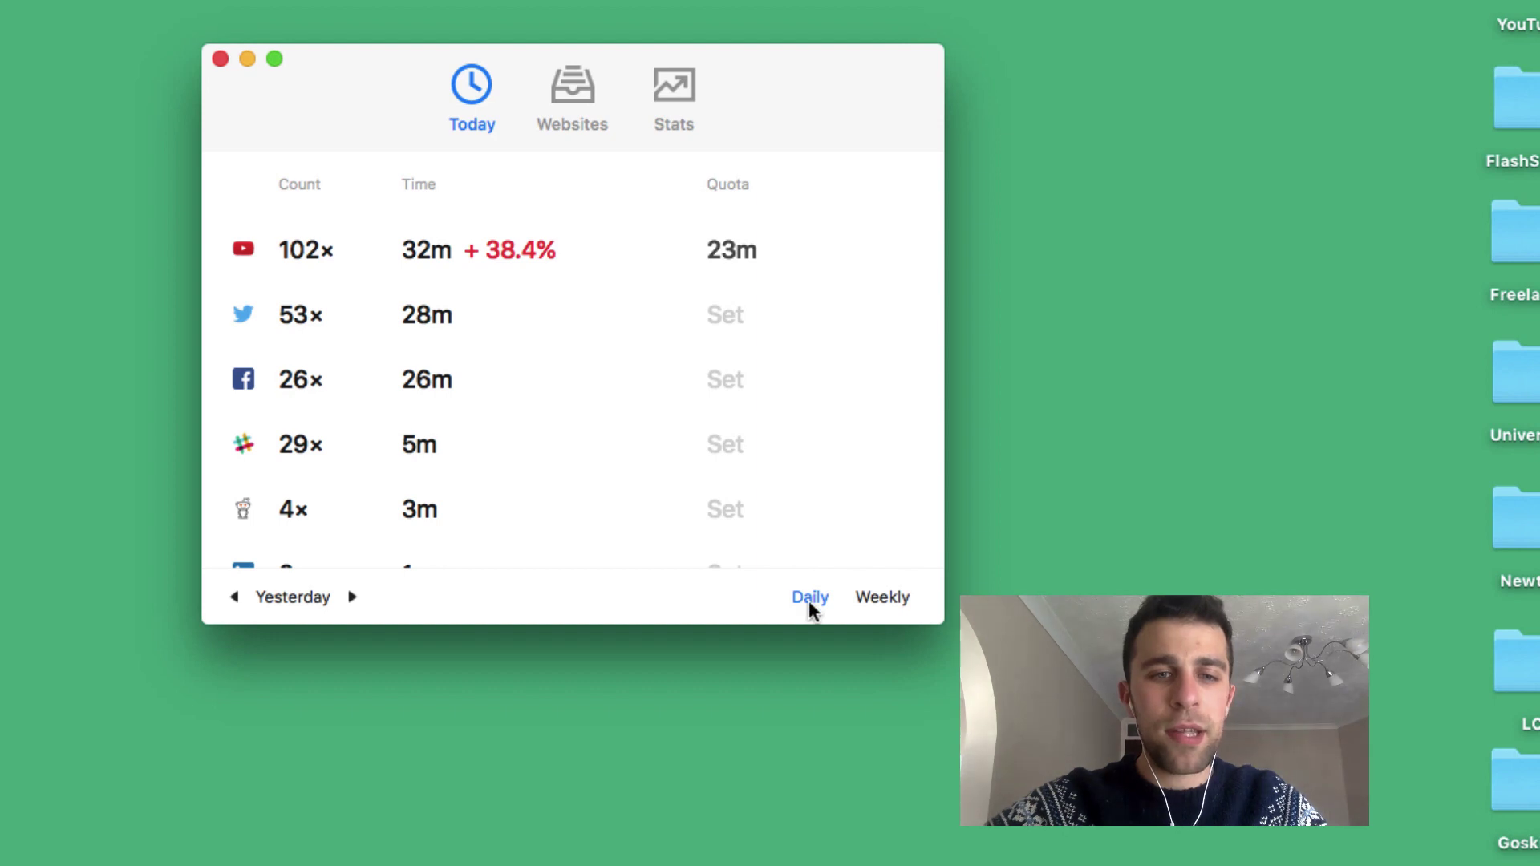
left_click(872, 600)
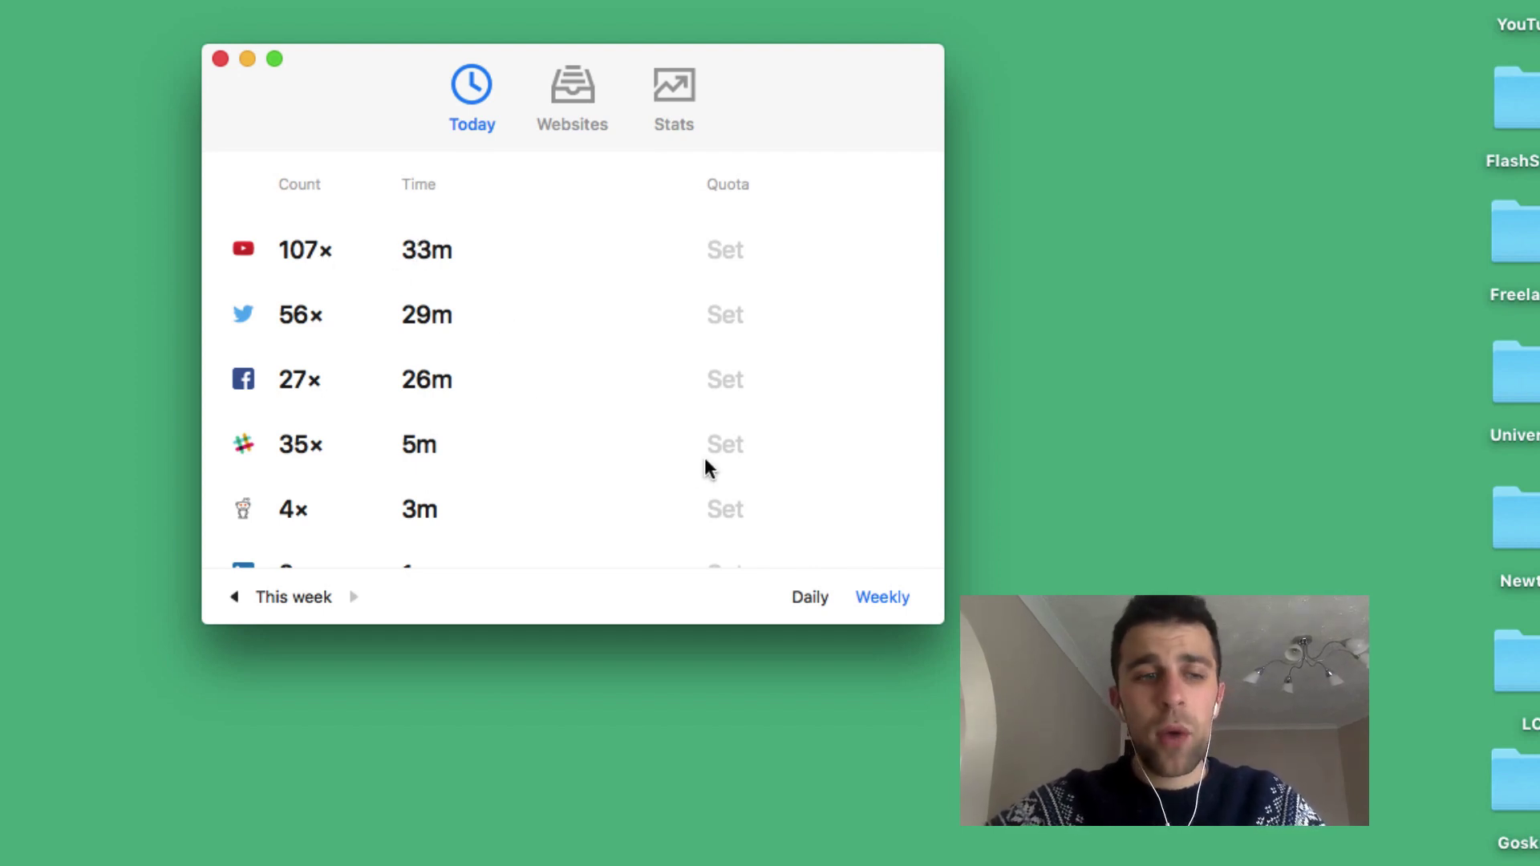
Step: Set the stats chart to Times opened for All websites and return to the usage overview
left_click(659, 85)
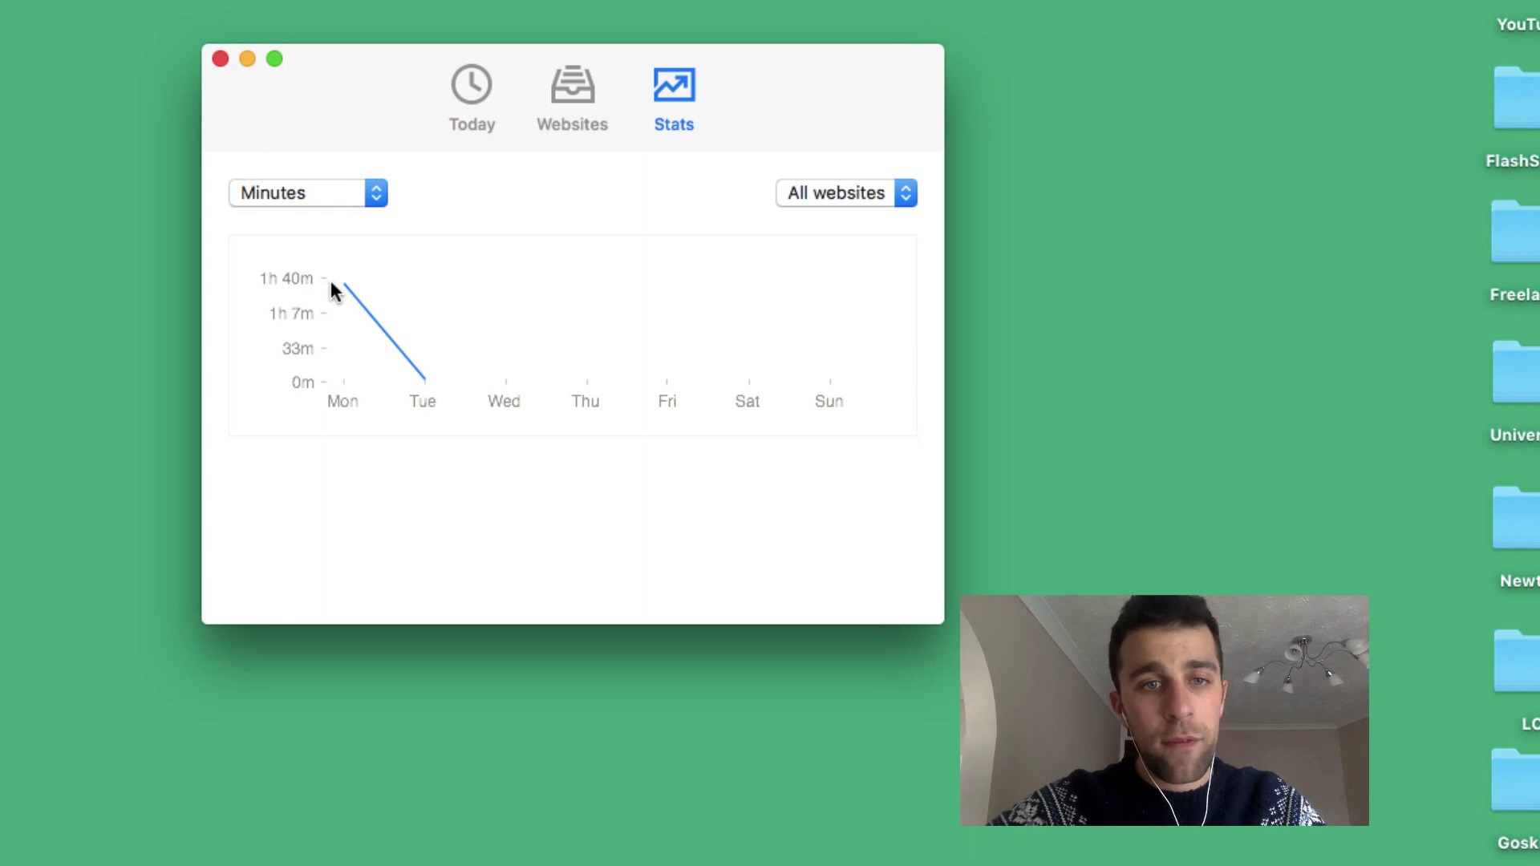
left_click(341, 194)
left_click(335, 214)
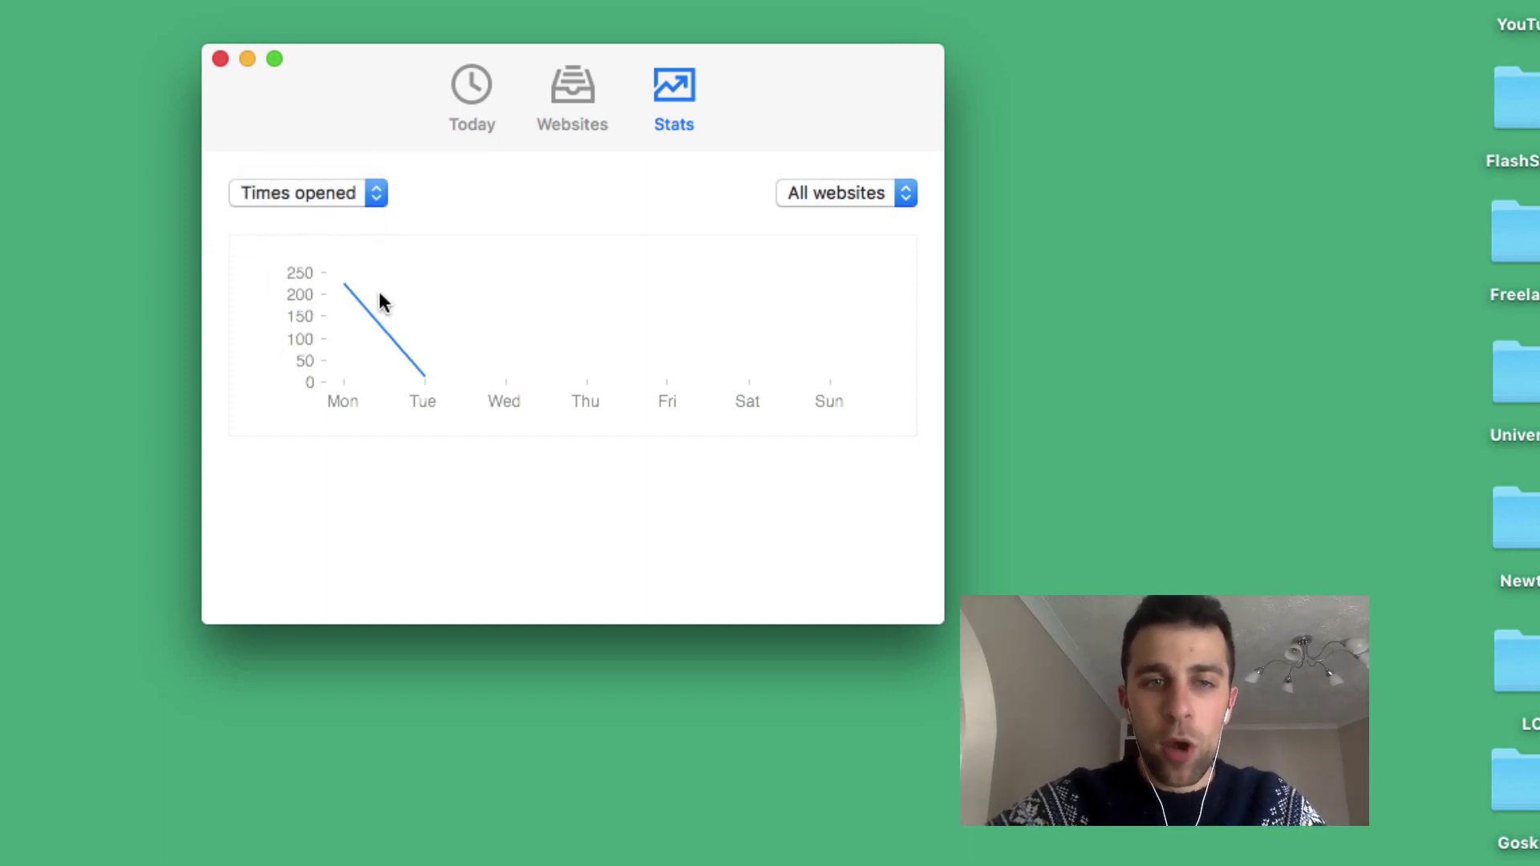
left_click(855, 199)
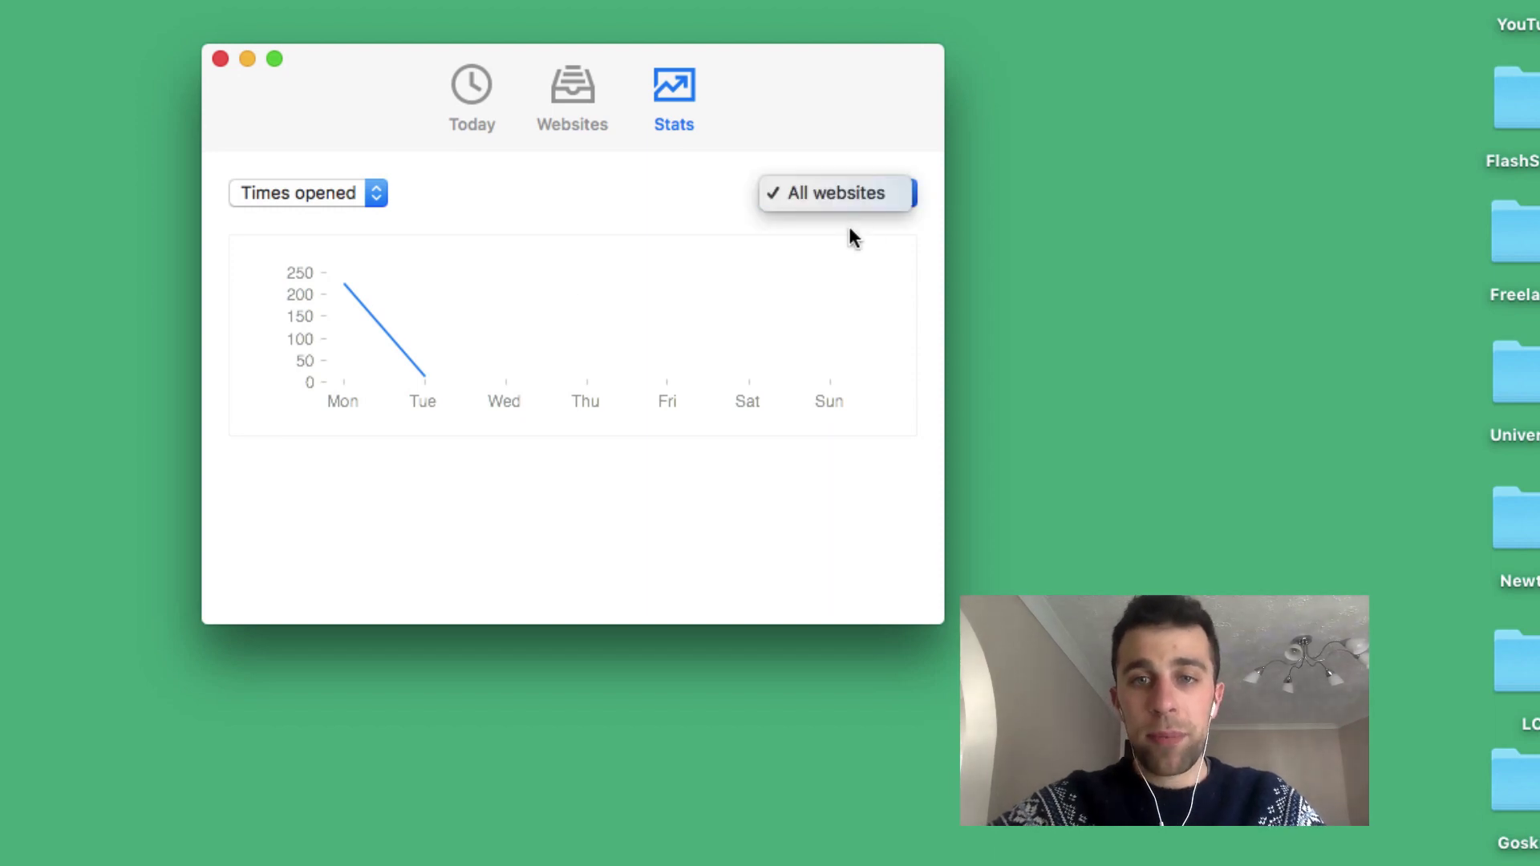
left_click(843, 193)
left_click(470, 89)
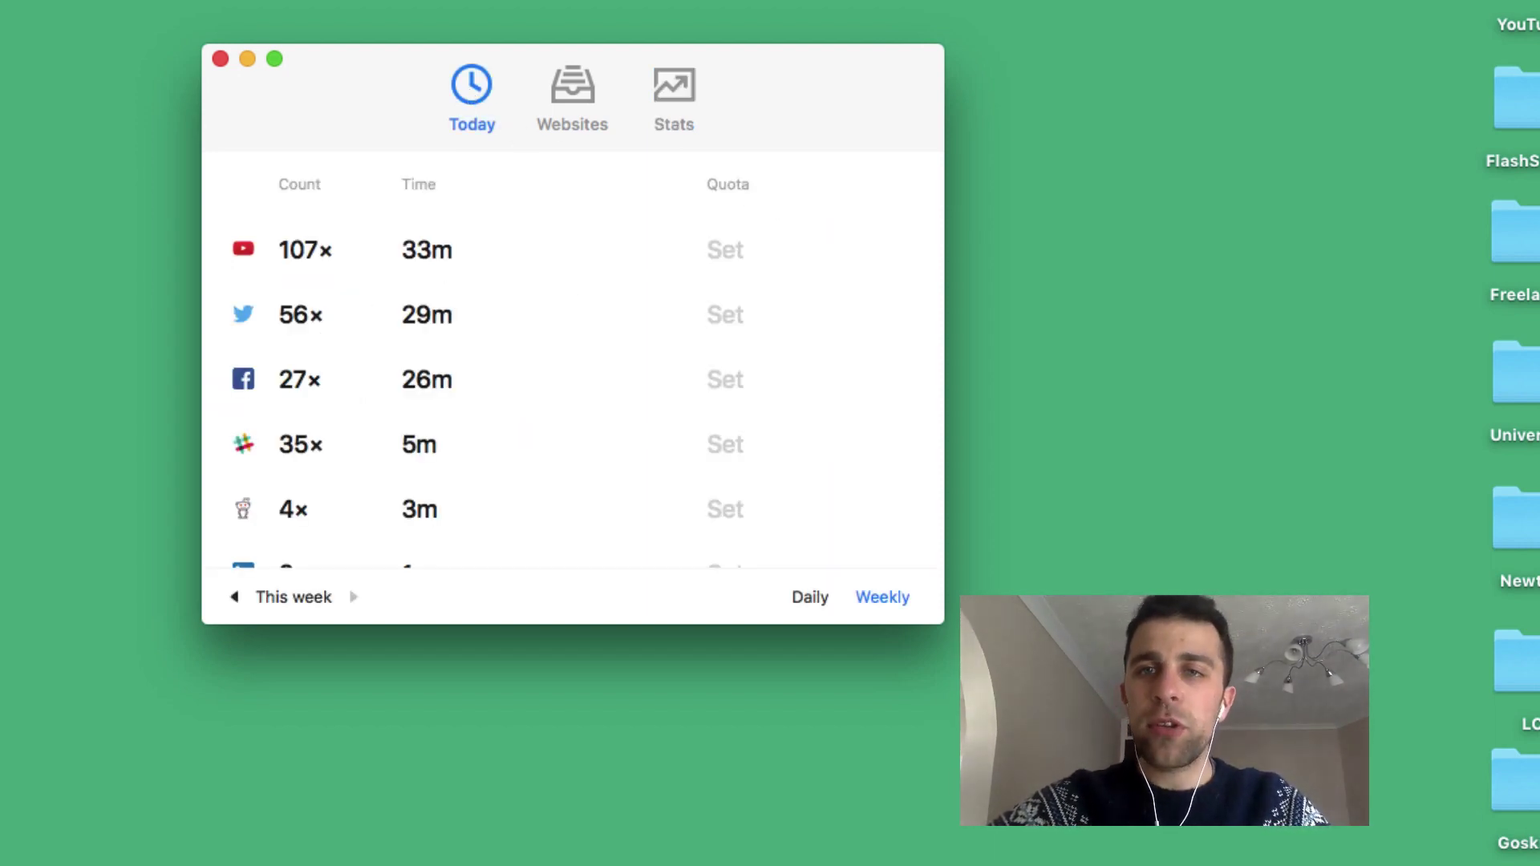
Step: Set the menu bar counter to today's time from the group above All distractions, and check the selected option
left_click(1042, 1)
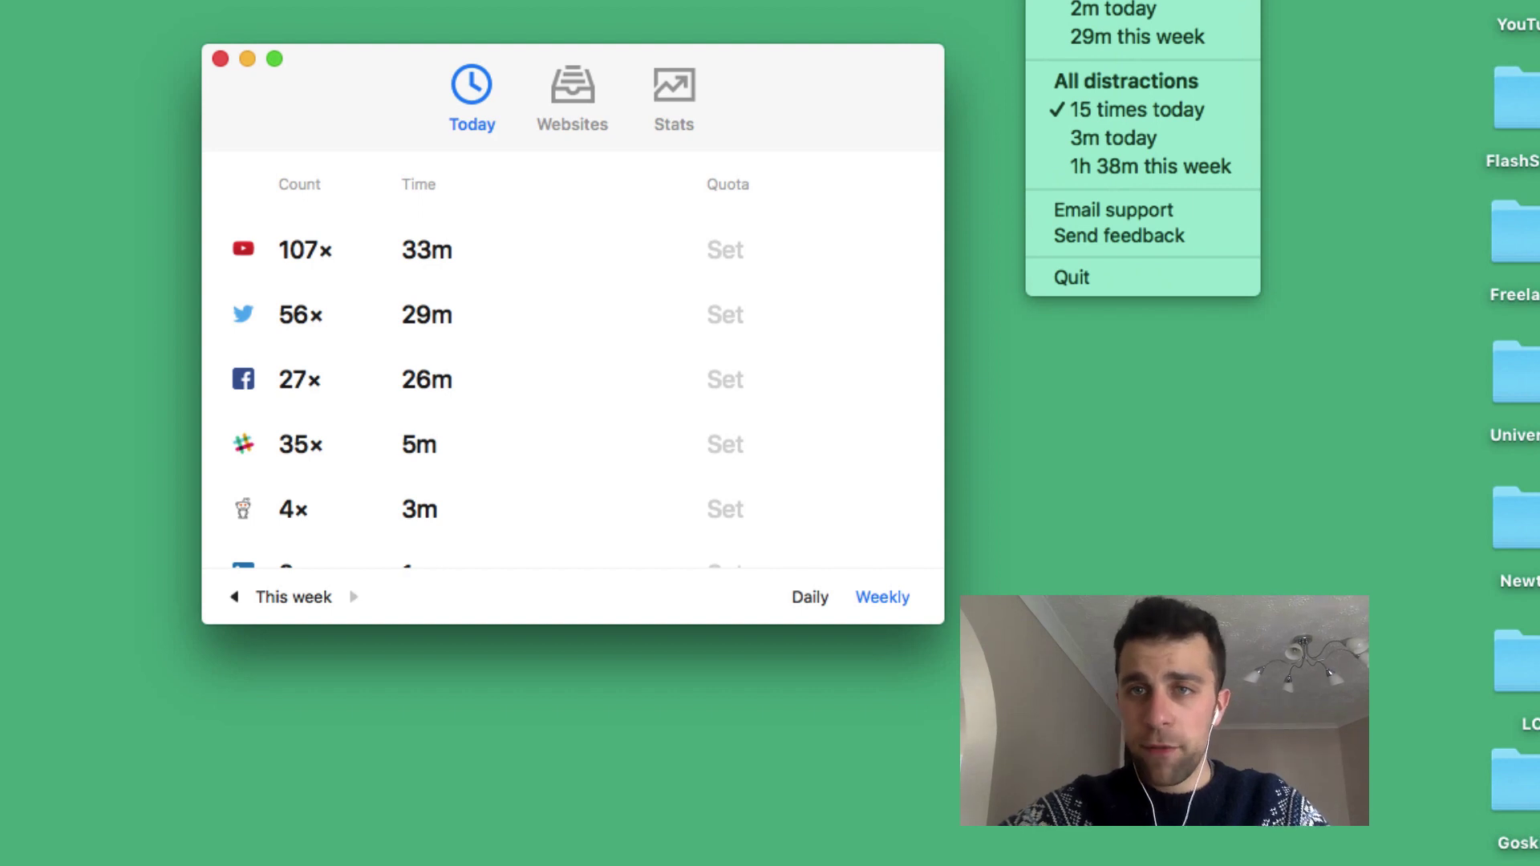
left_click(1117, 5)
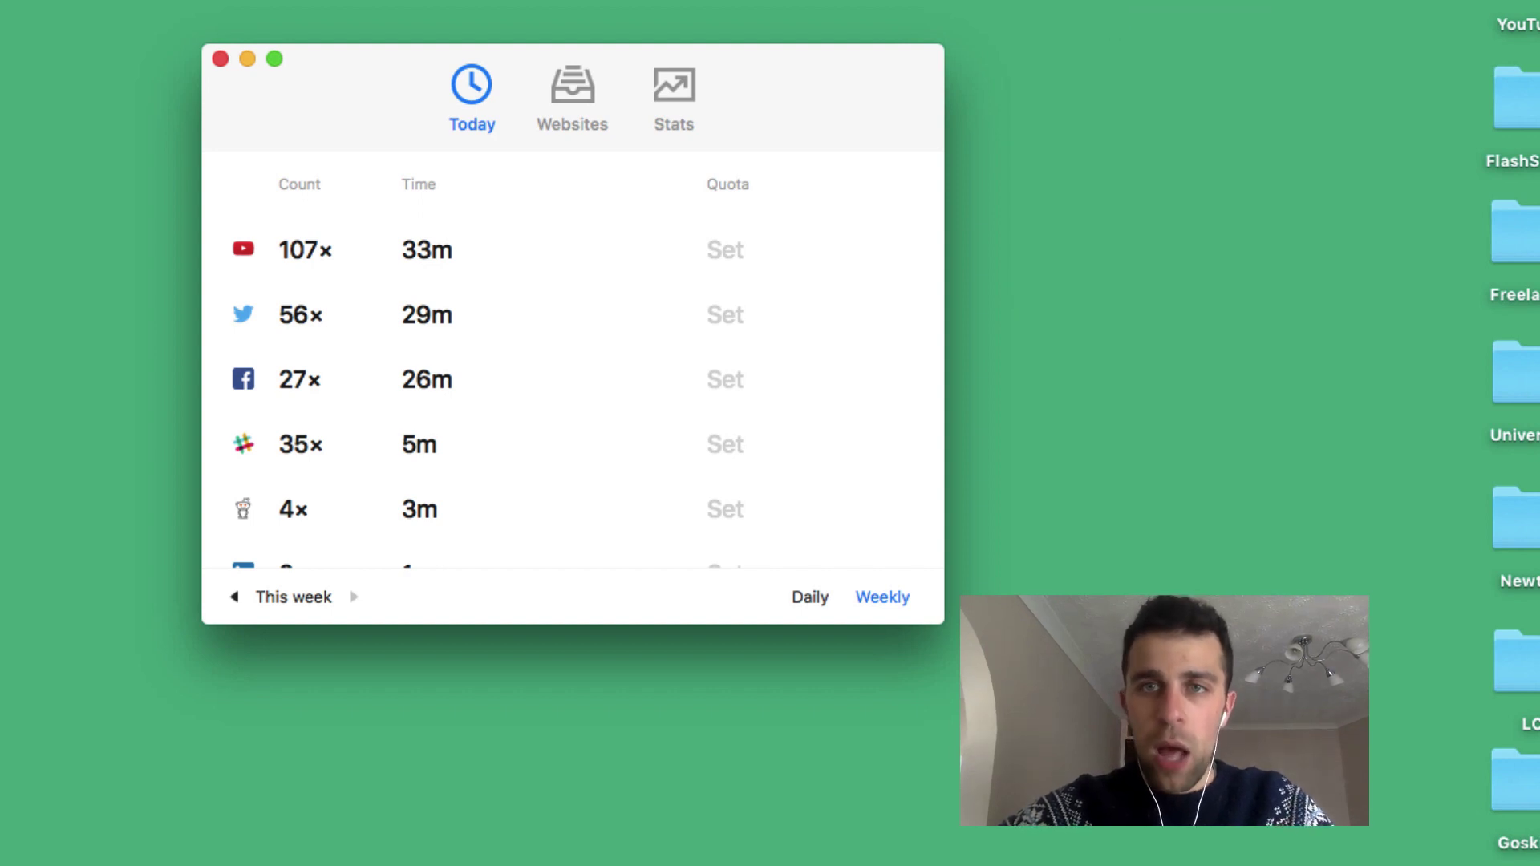
left_click(1052, 1)
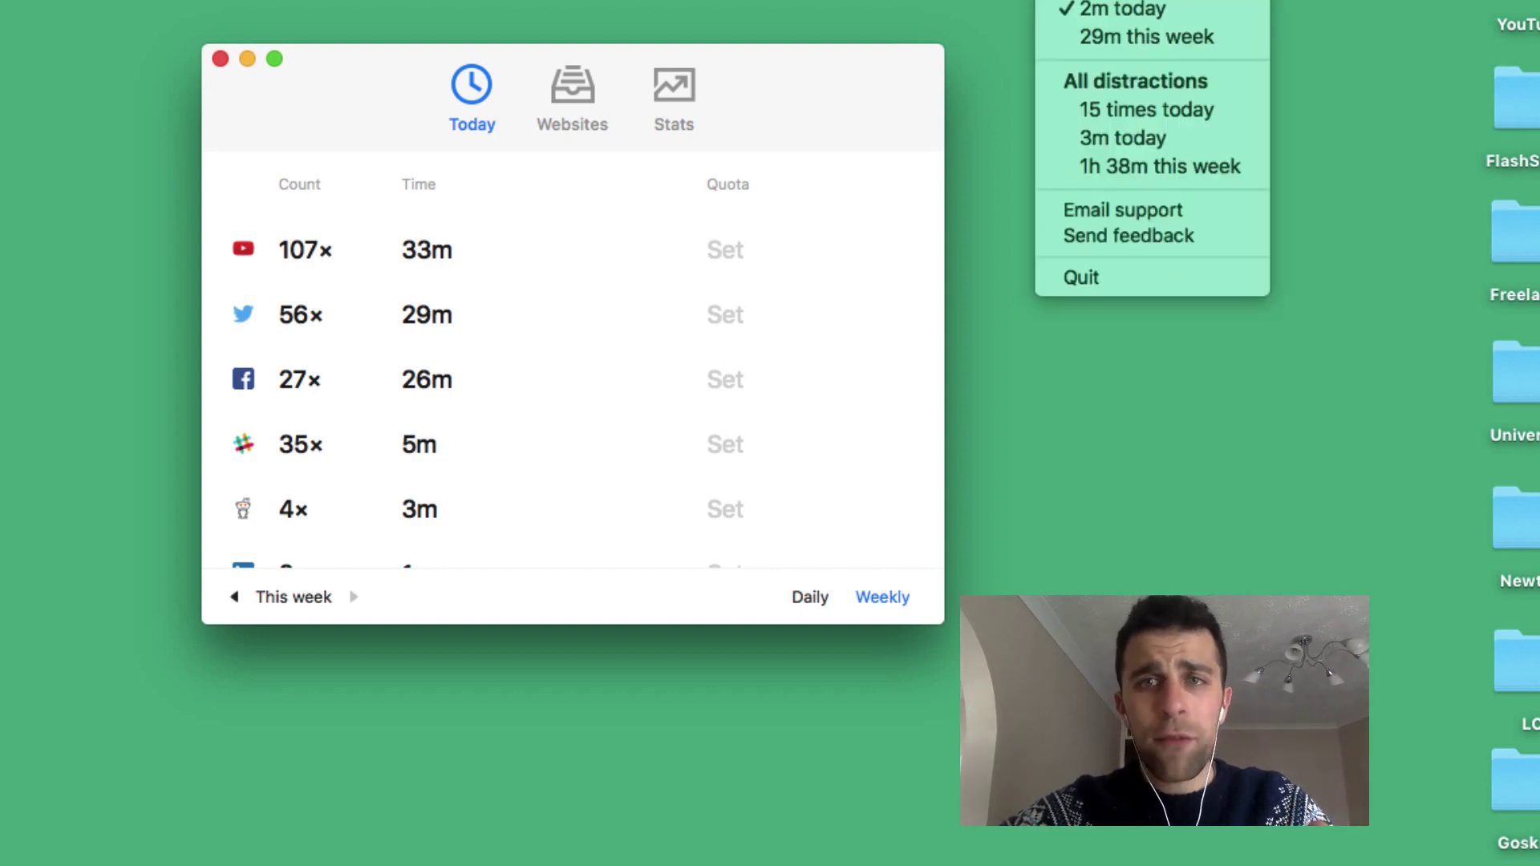
key("Escape")
left_click(1052, 1)
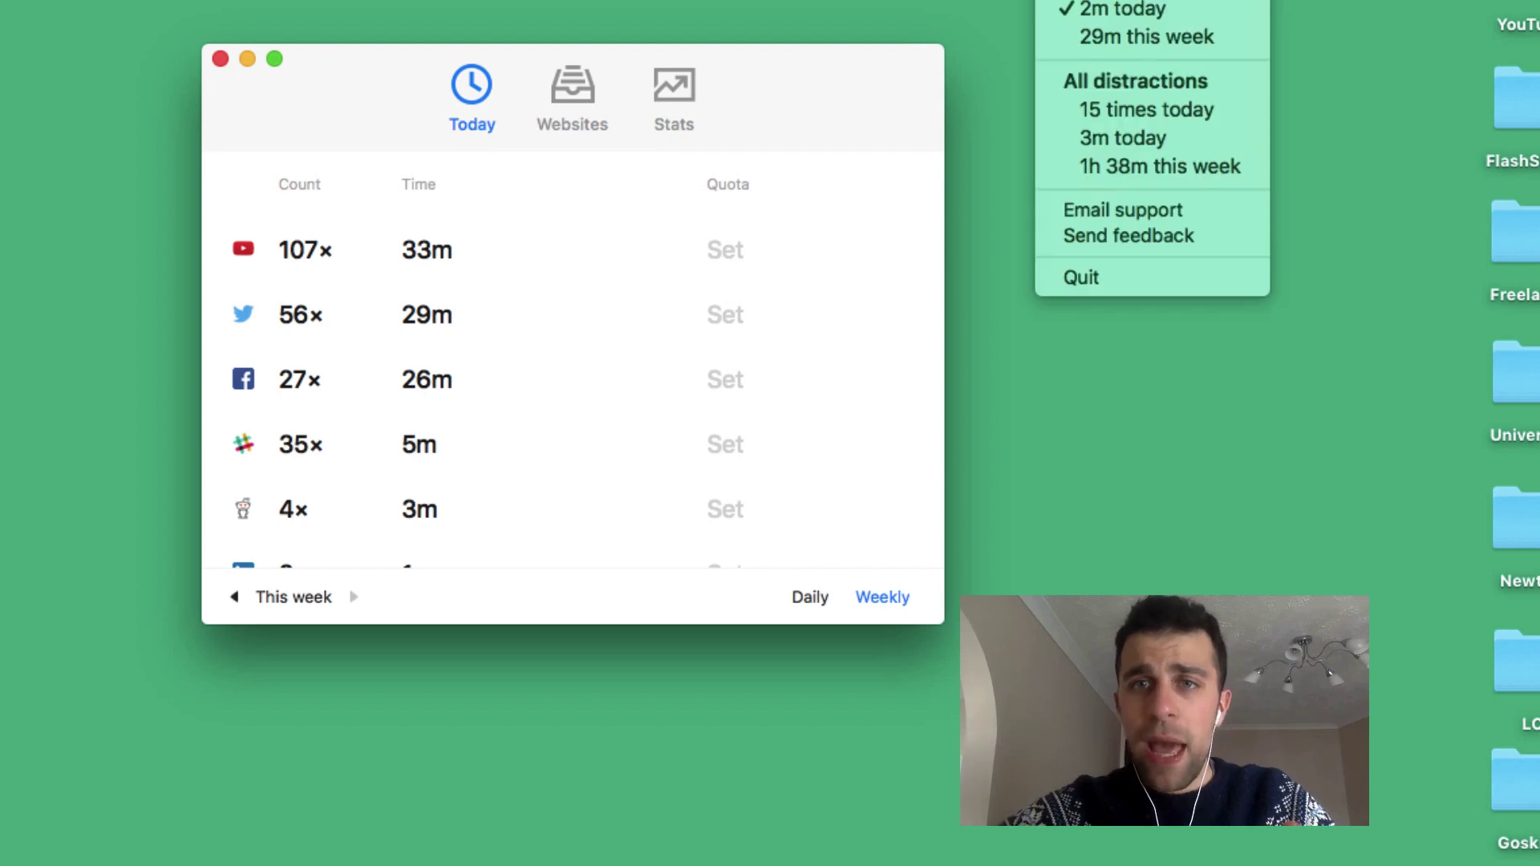
Step: Try the menu bar counter with today's number of times for All distractions, and with today's time for All distractions
left_click(1122, 1)
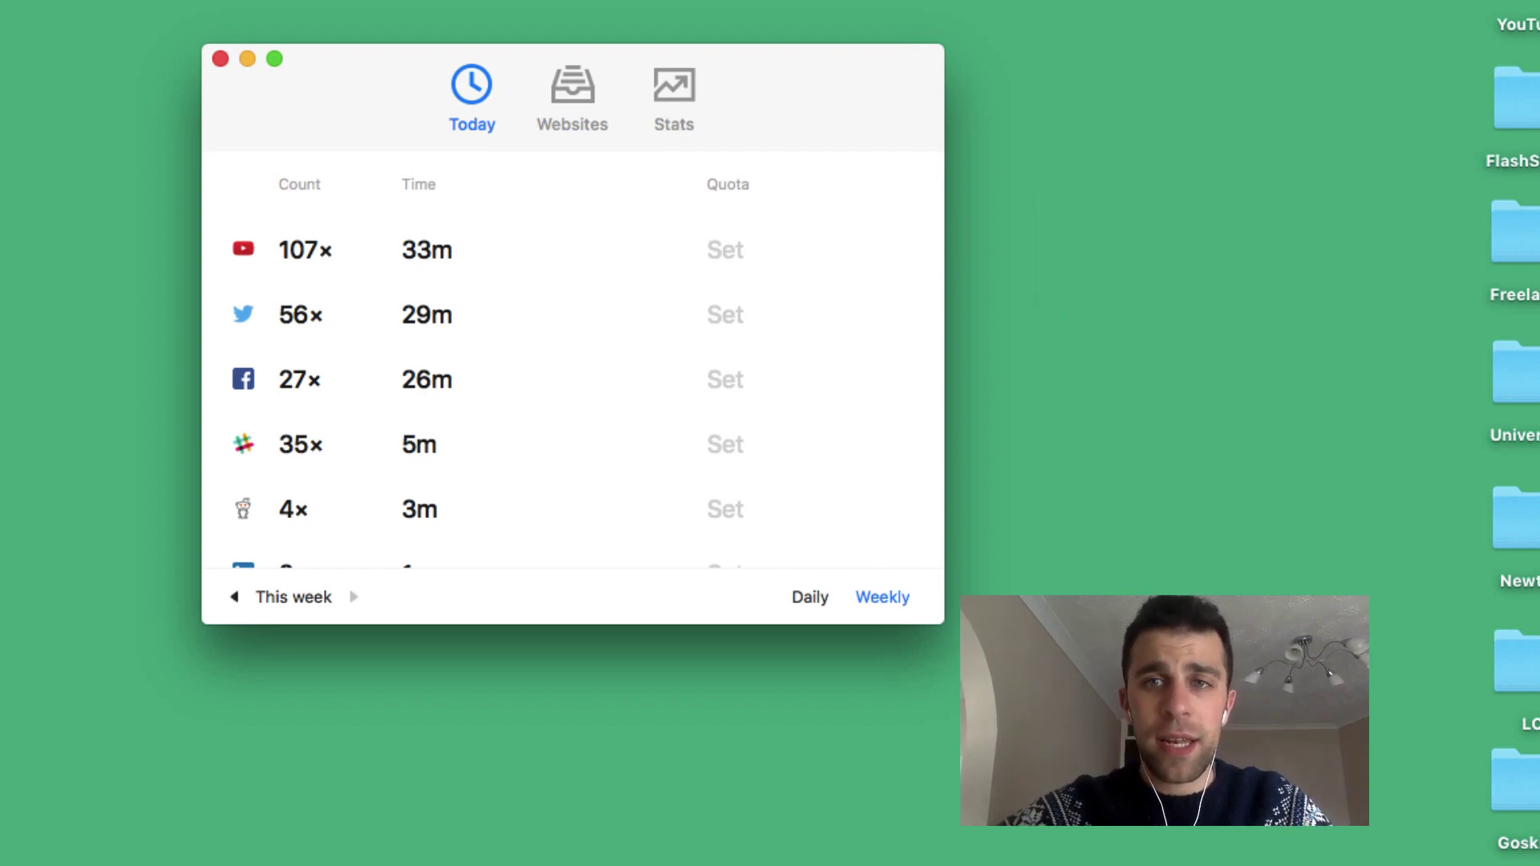
left_click(1055, 1)
left_click(1122, 1)
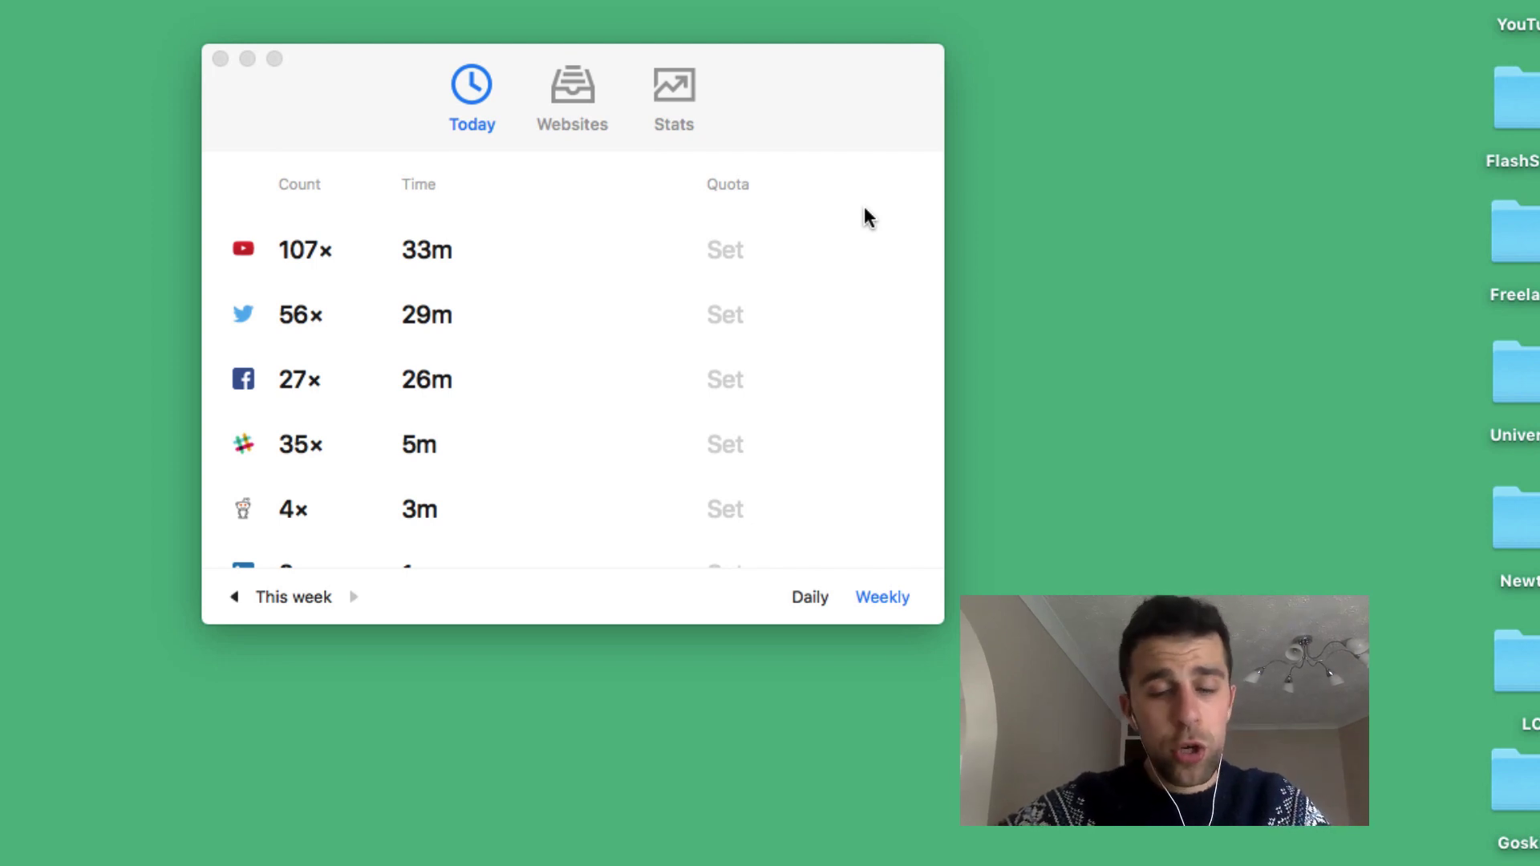
left_click(1120, 1)
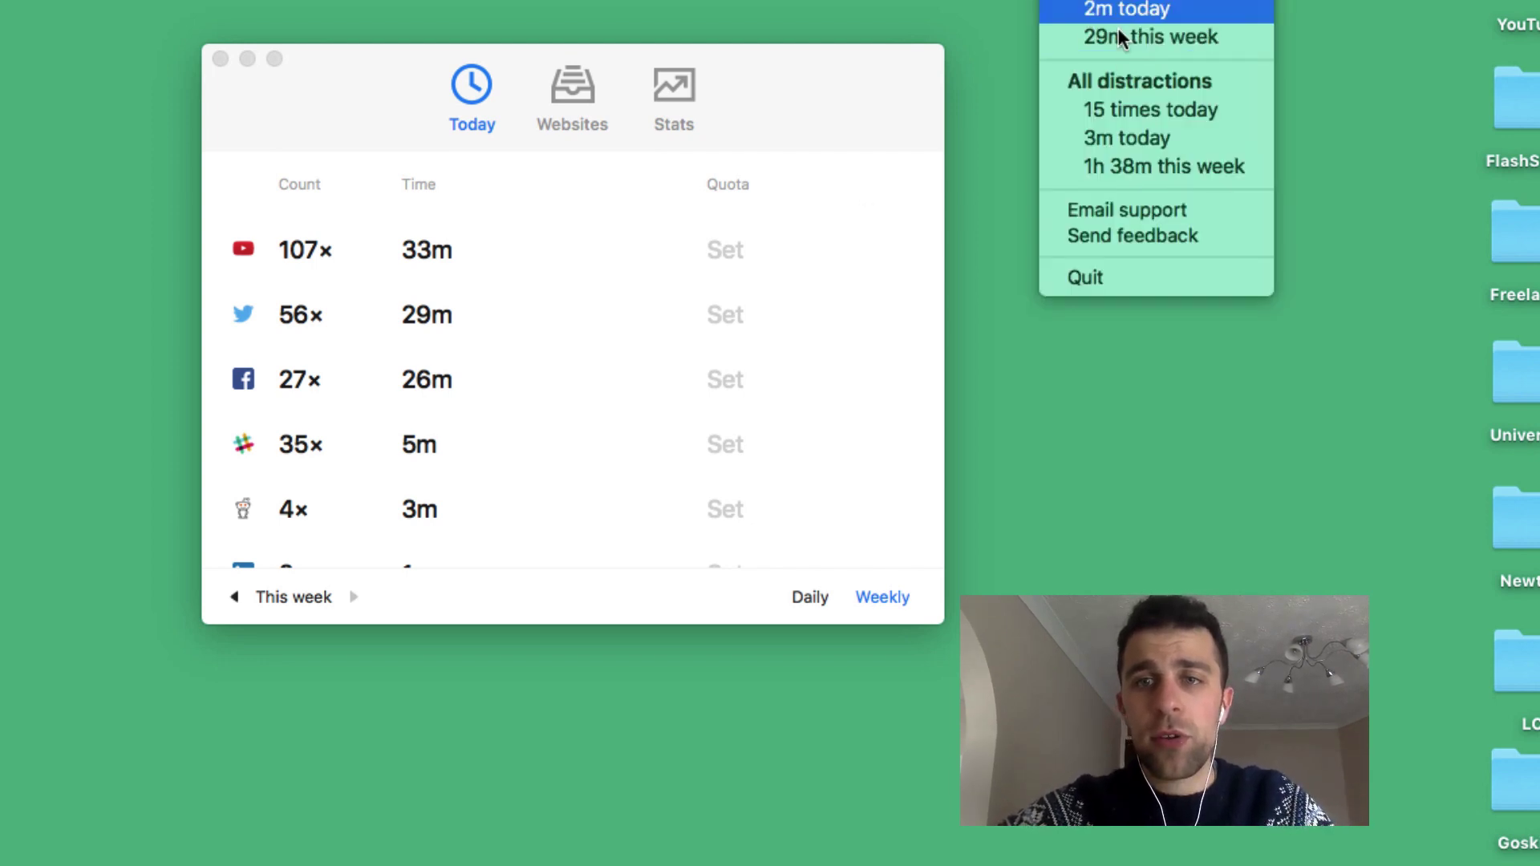
left_click(1151, 116)
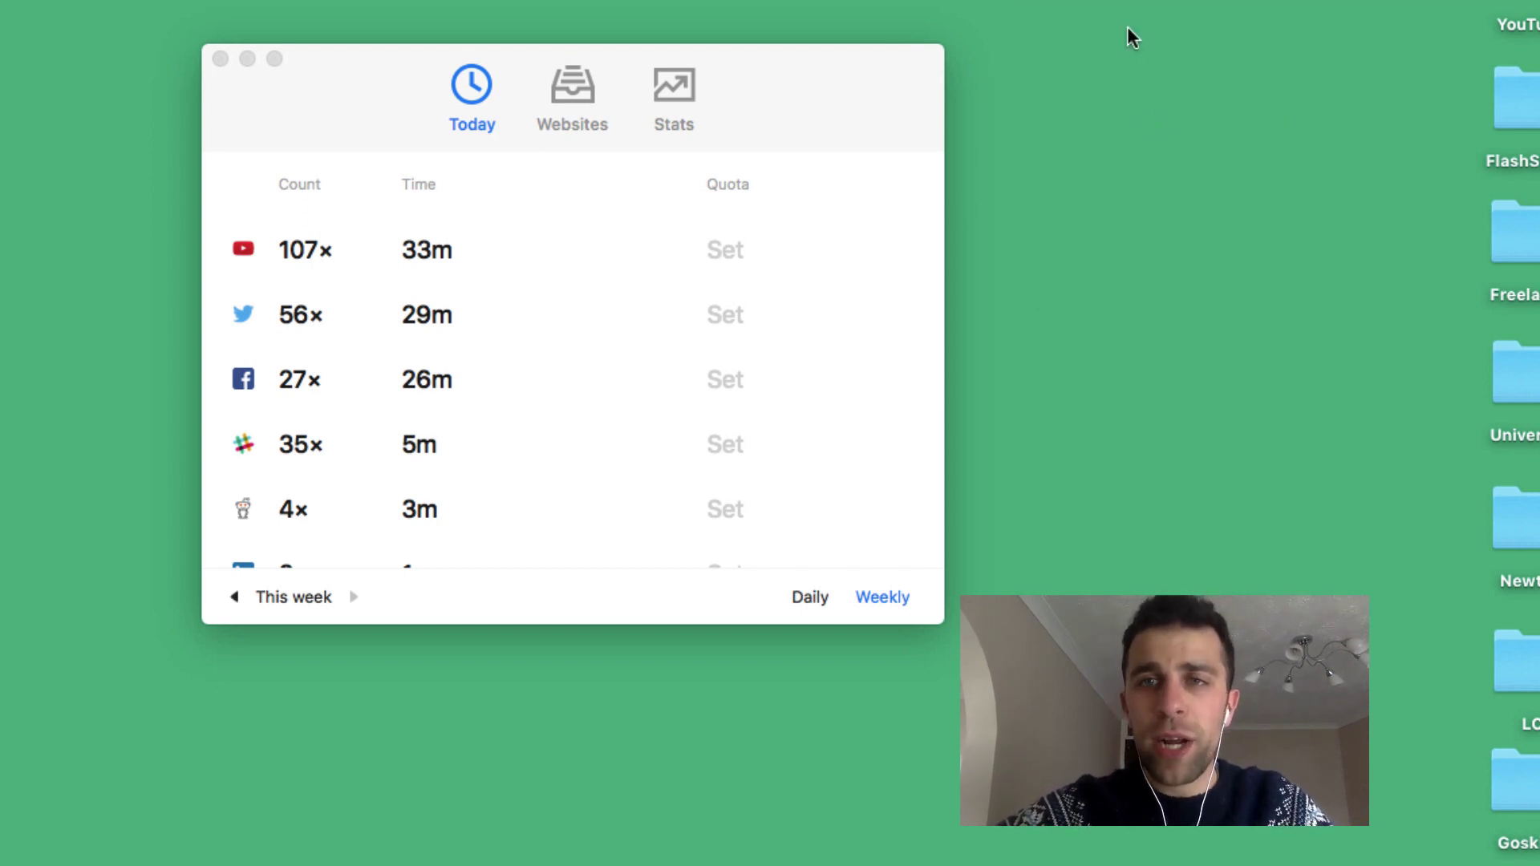
left_click(1107, 1)
left_click(1131, 139)
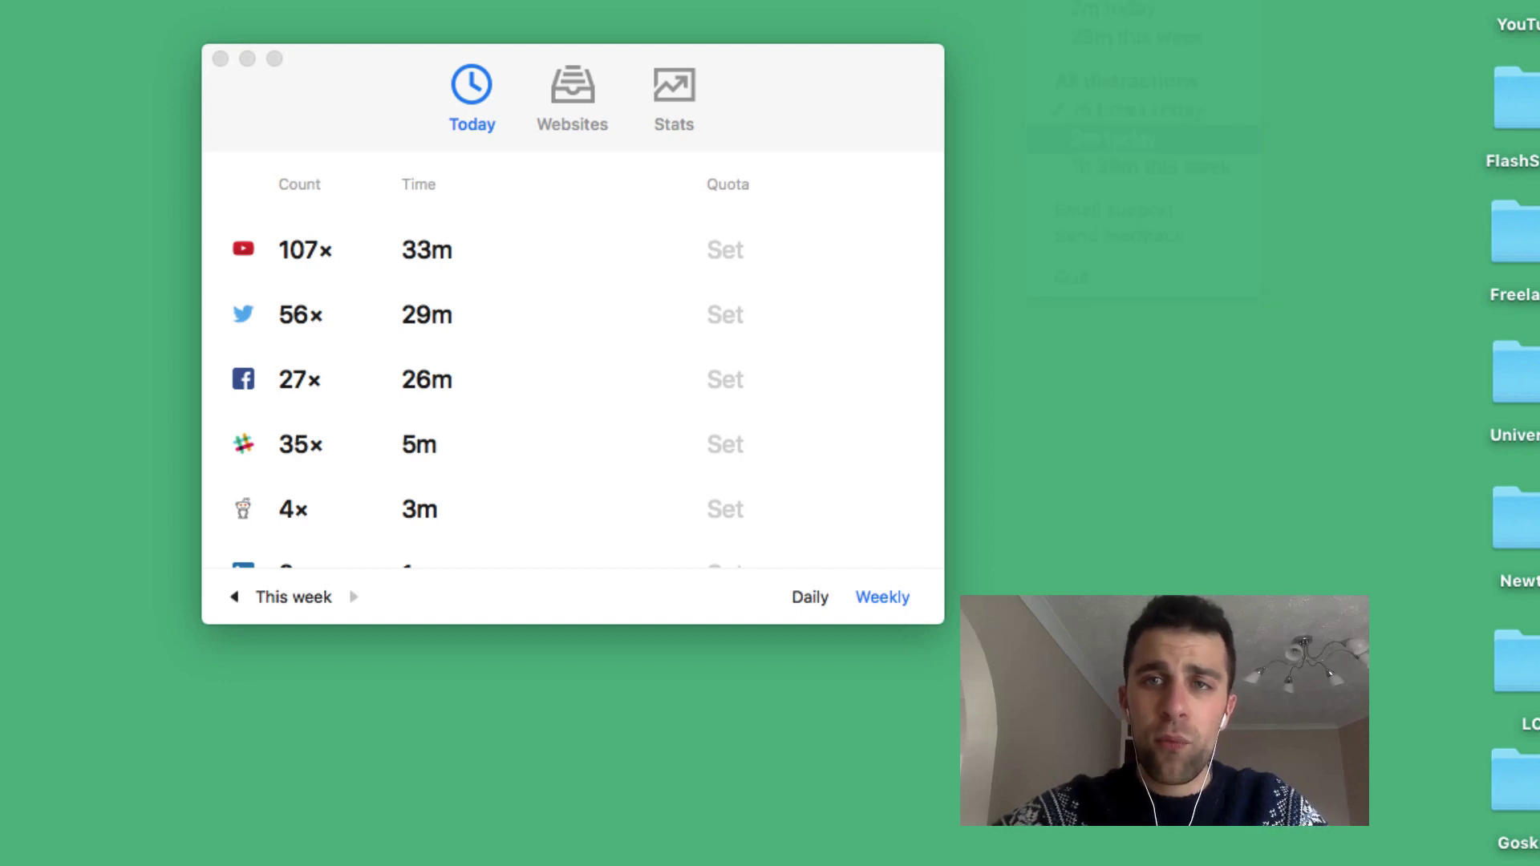
Step: Set the menu bar counter to this week's time for All distractions
left_click(1115, 1)
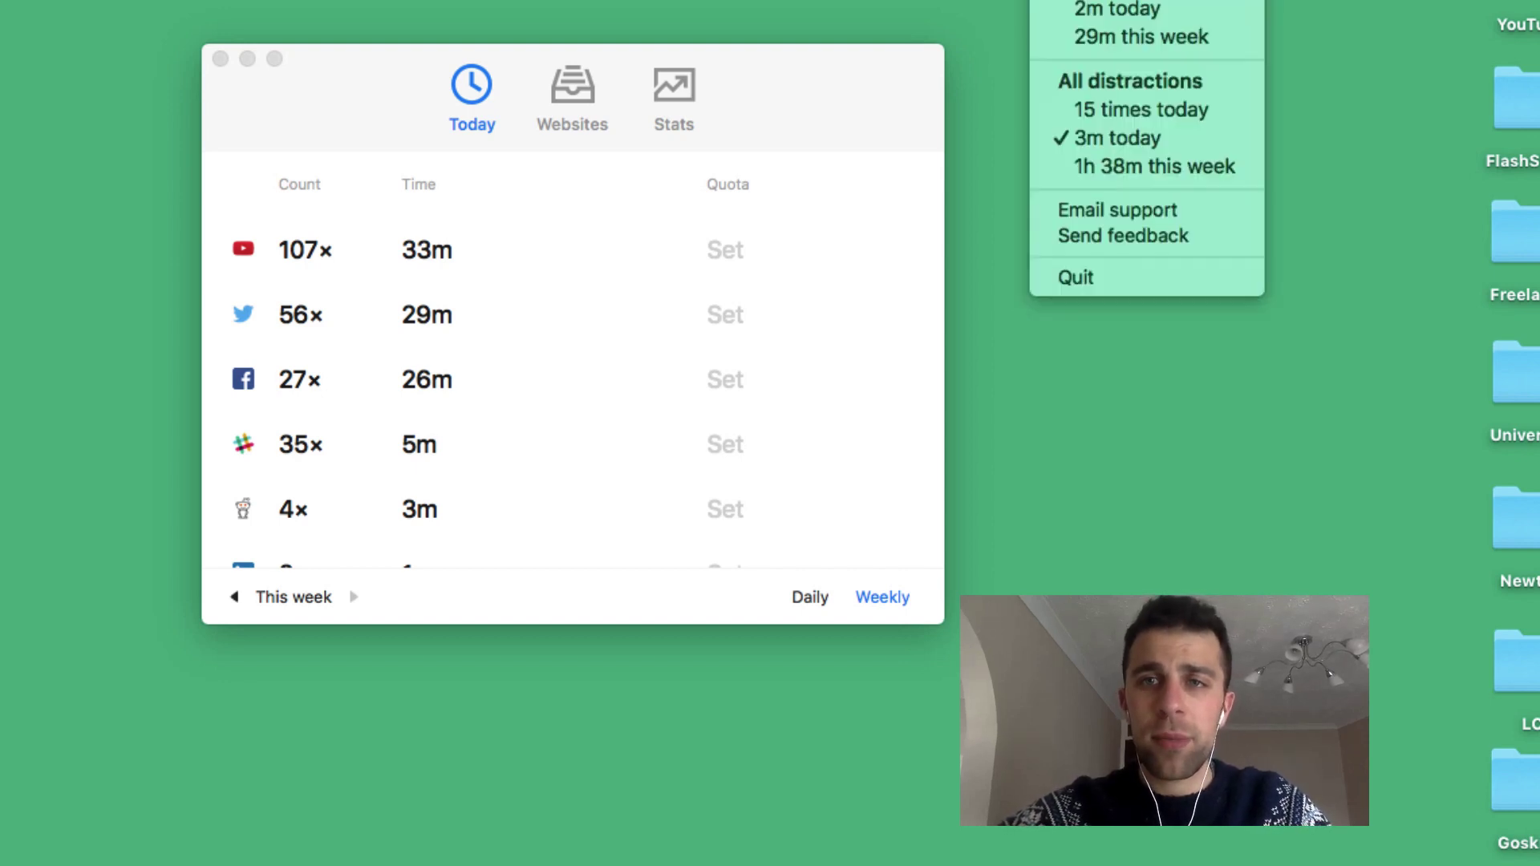
left_click(1128, 167)
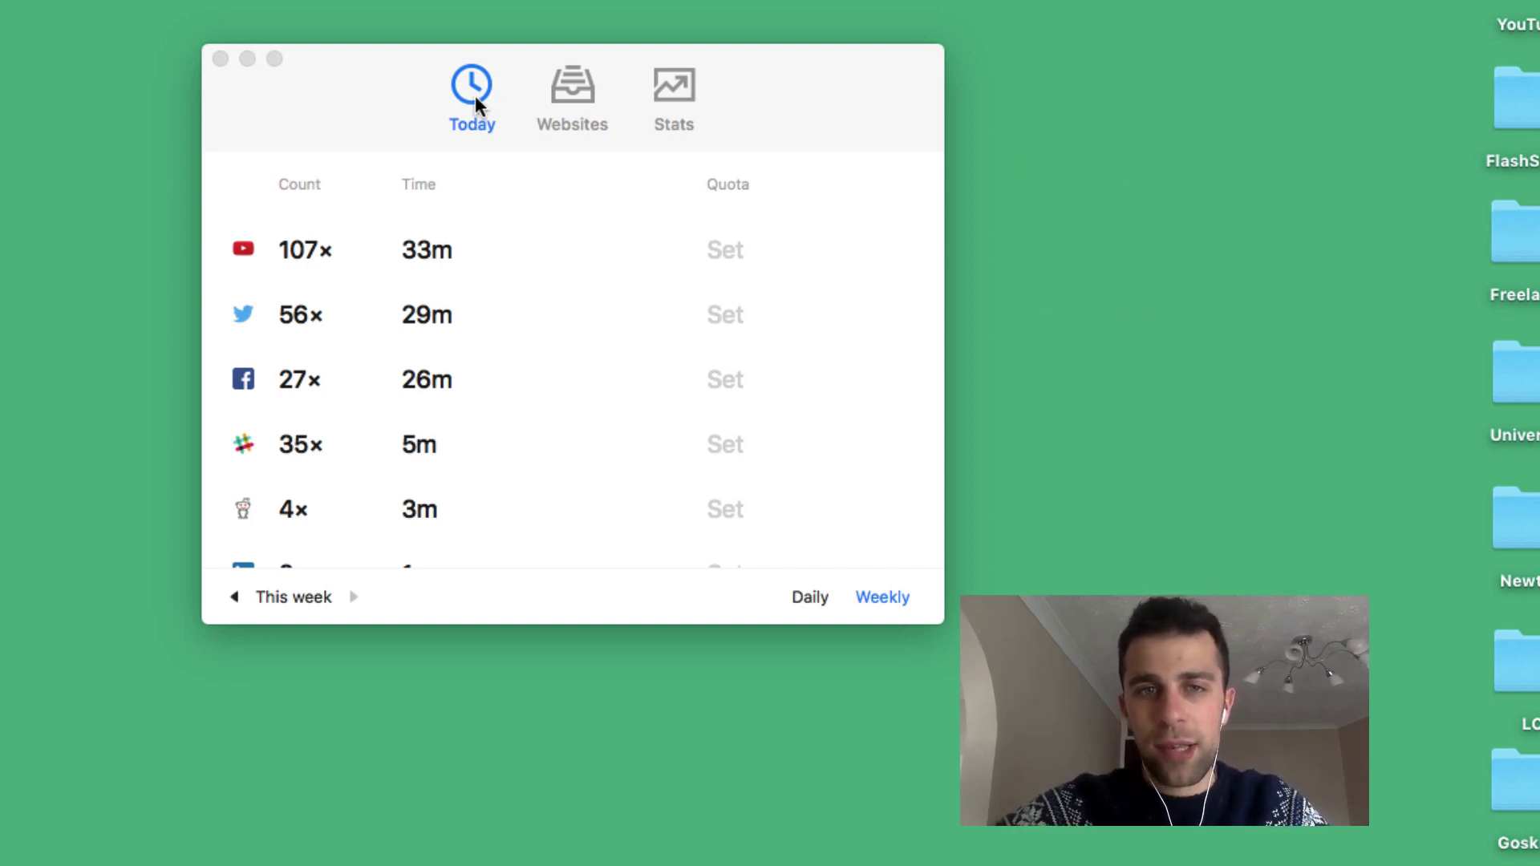
Step: Review the list of tracked websites, then return to the weekly usage overview and look through its sites
left_click(558, 93)
left_click(561, 92)
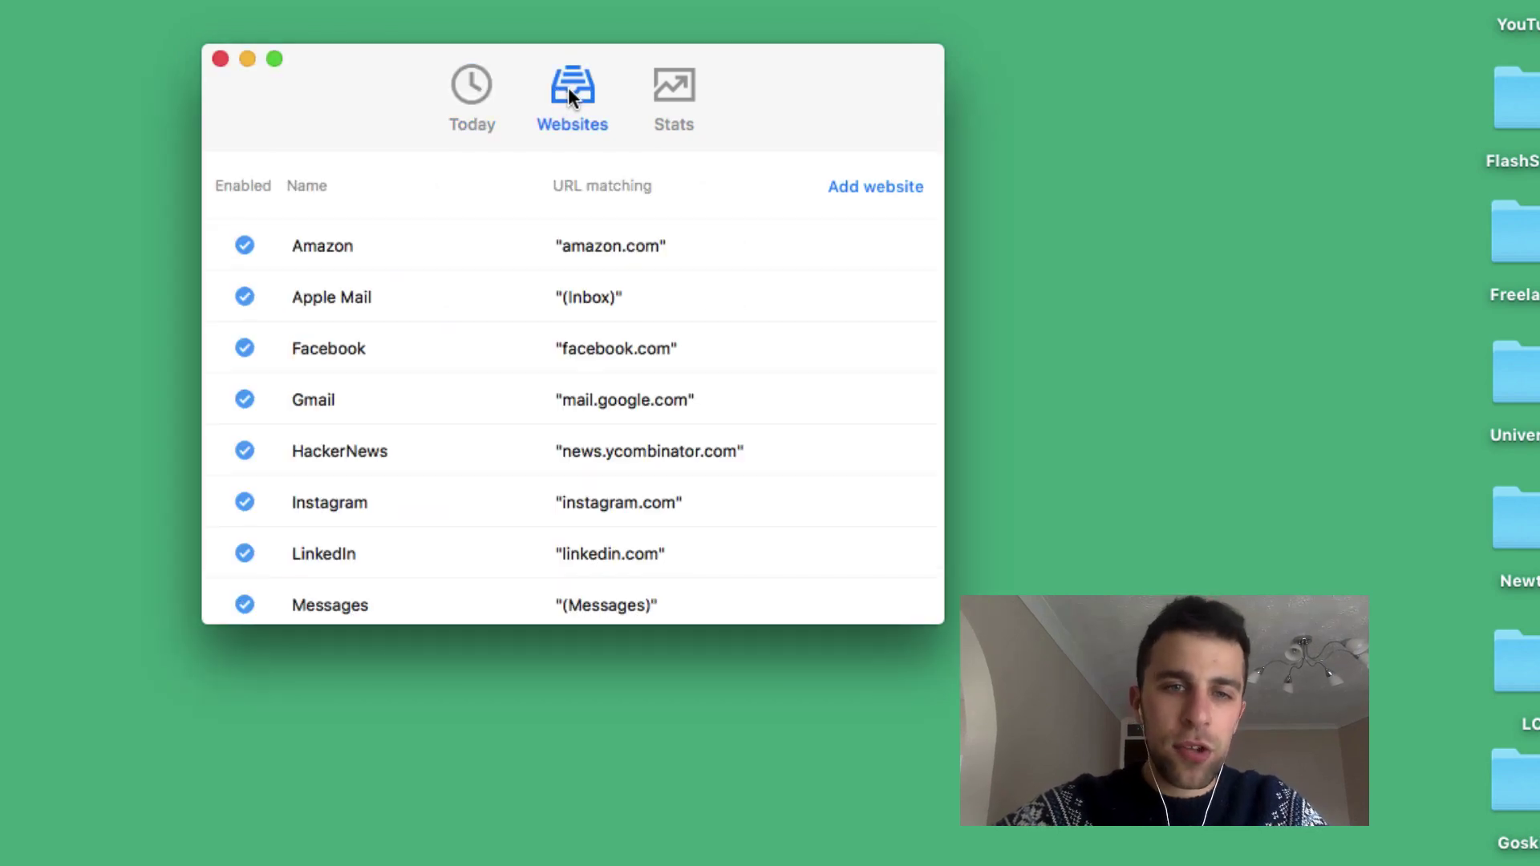
scroll(534, 370, "down", 10)
scroll(533, 370, "up", 8)
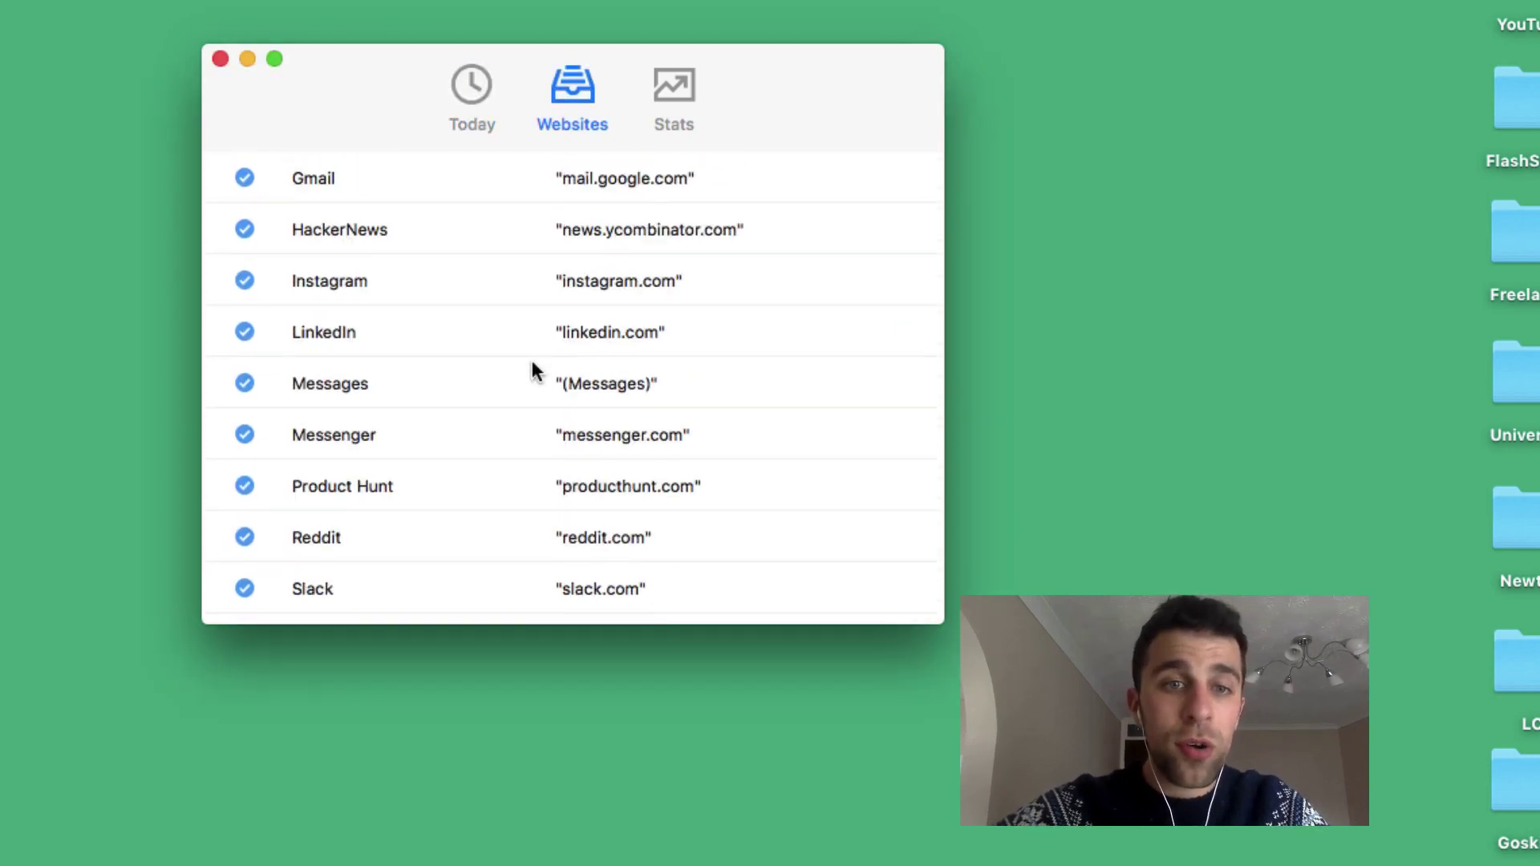
left_click(482, 91)
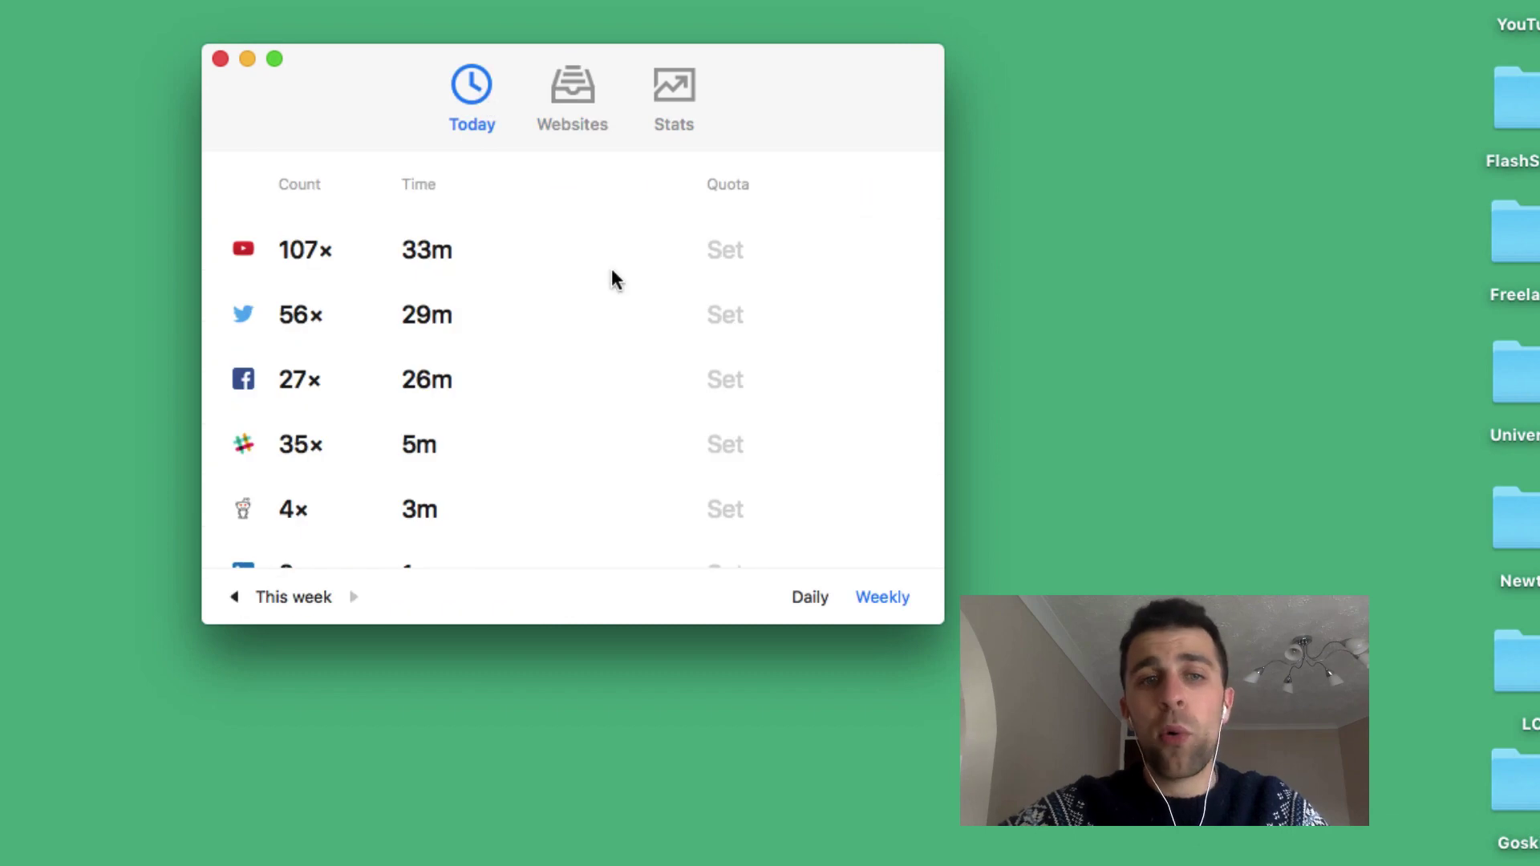
scroll(611, 270, "down", 5)
scroll(611, 270, "up", 6)
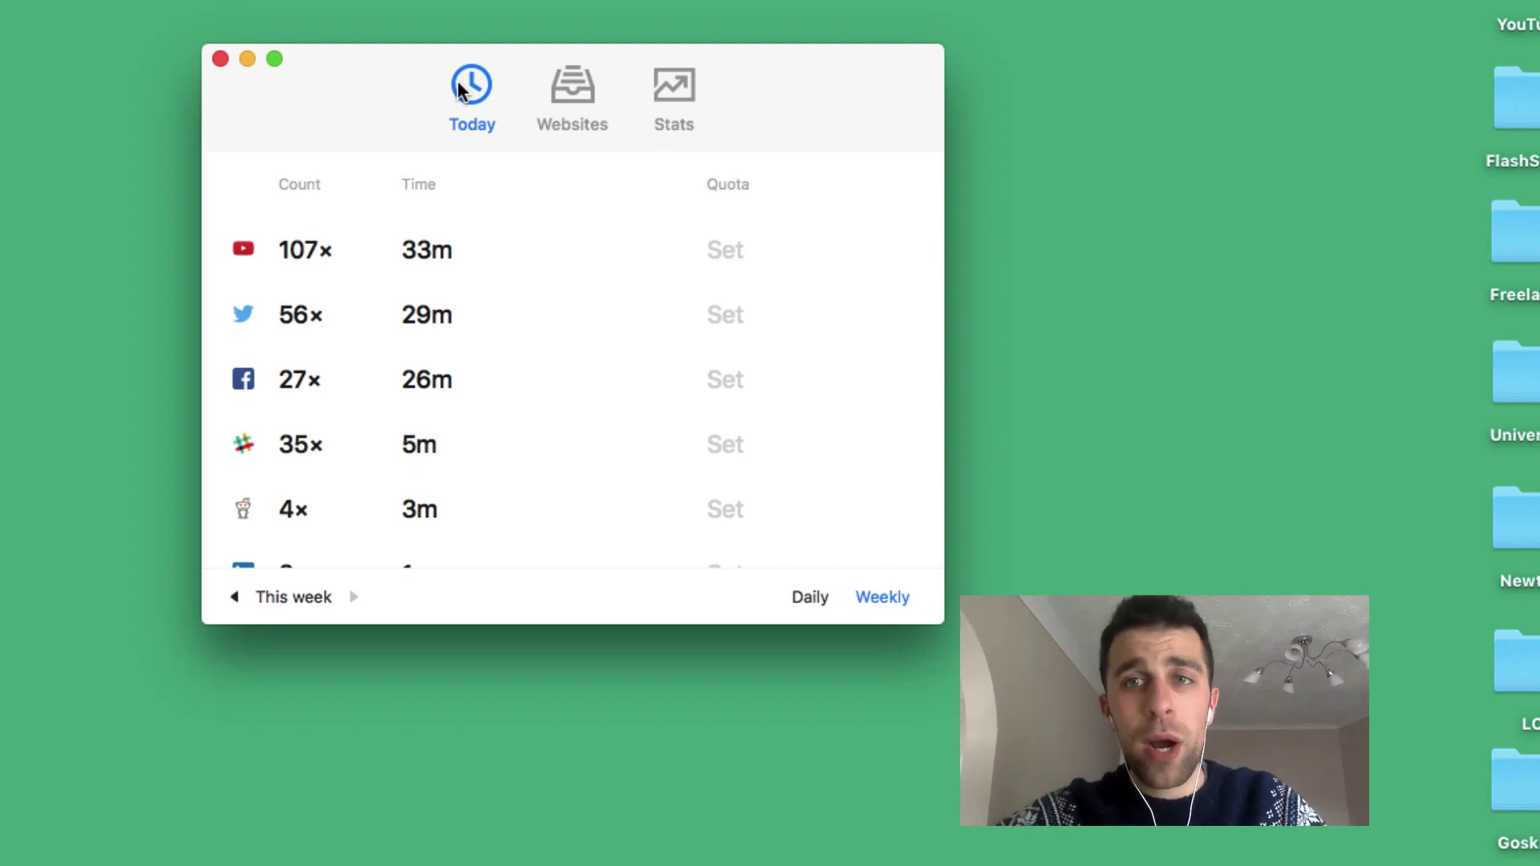
Step: Check which option the menu bar counter is set to and close its list of options
left_click(1017, 0)
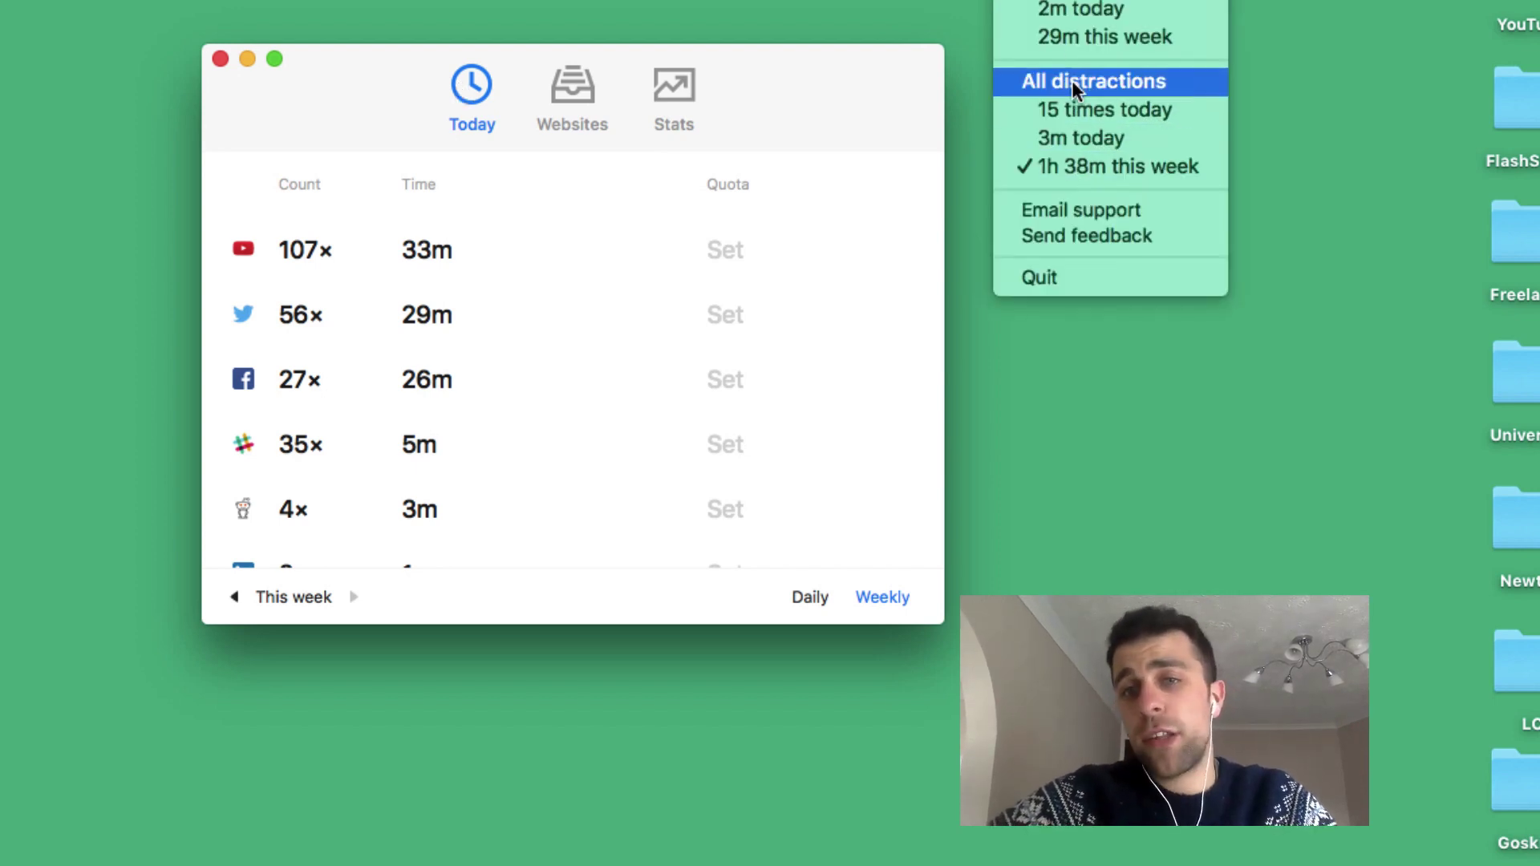
left_click(1042, 85)
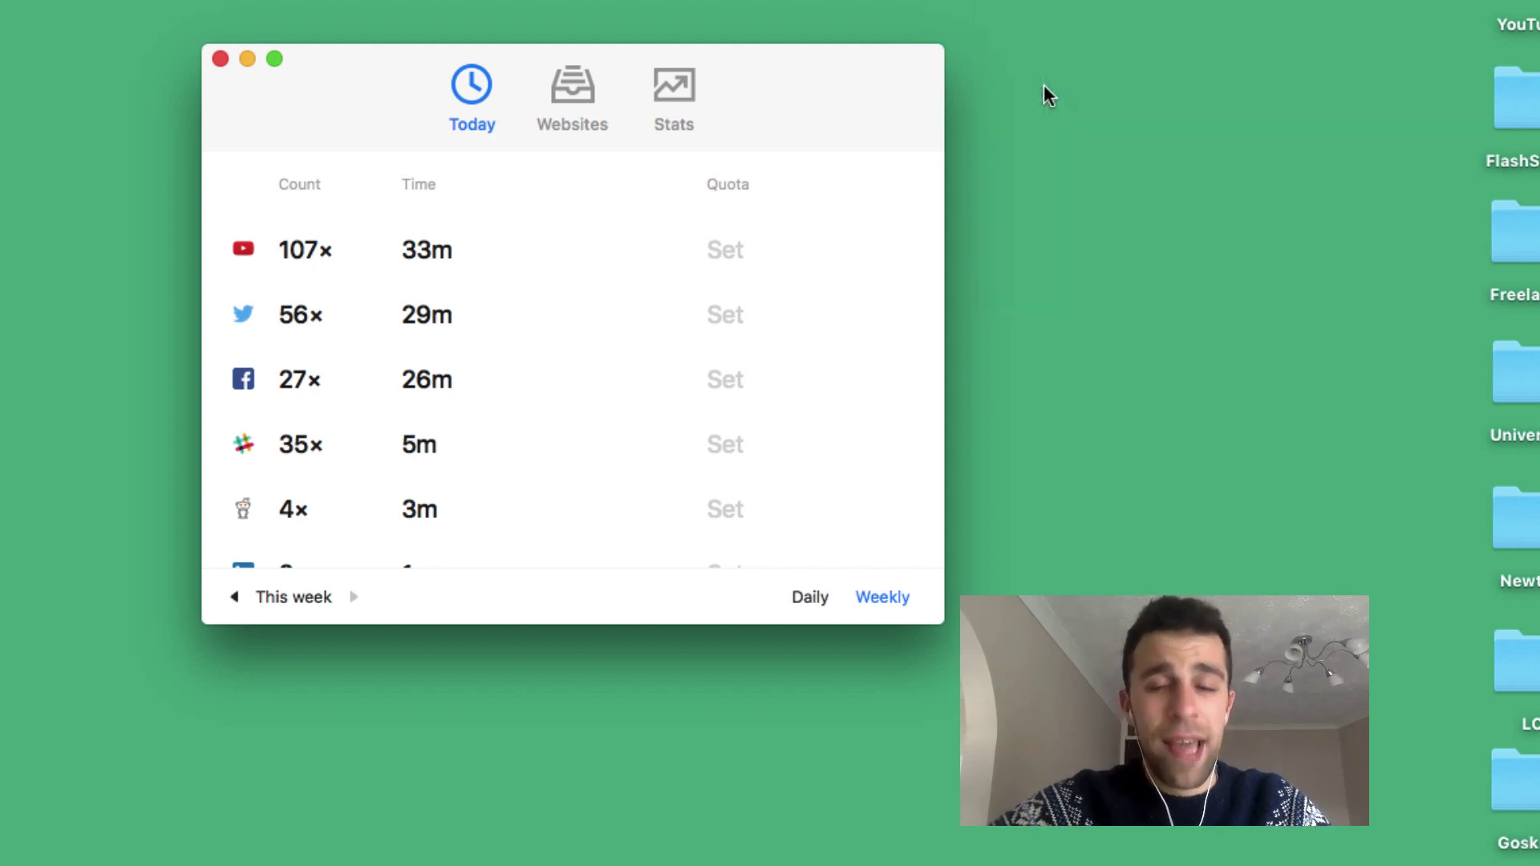